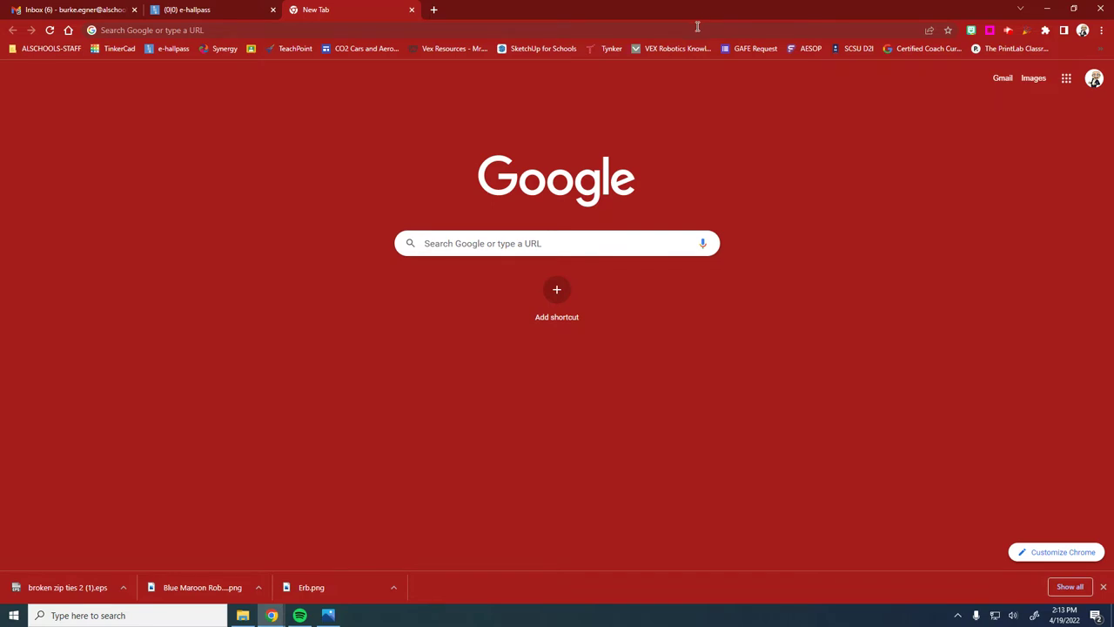
- Open Google Calendar from the Google apps grid on Chrome's new tab page
left_click(1066, 80)
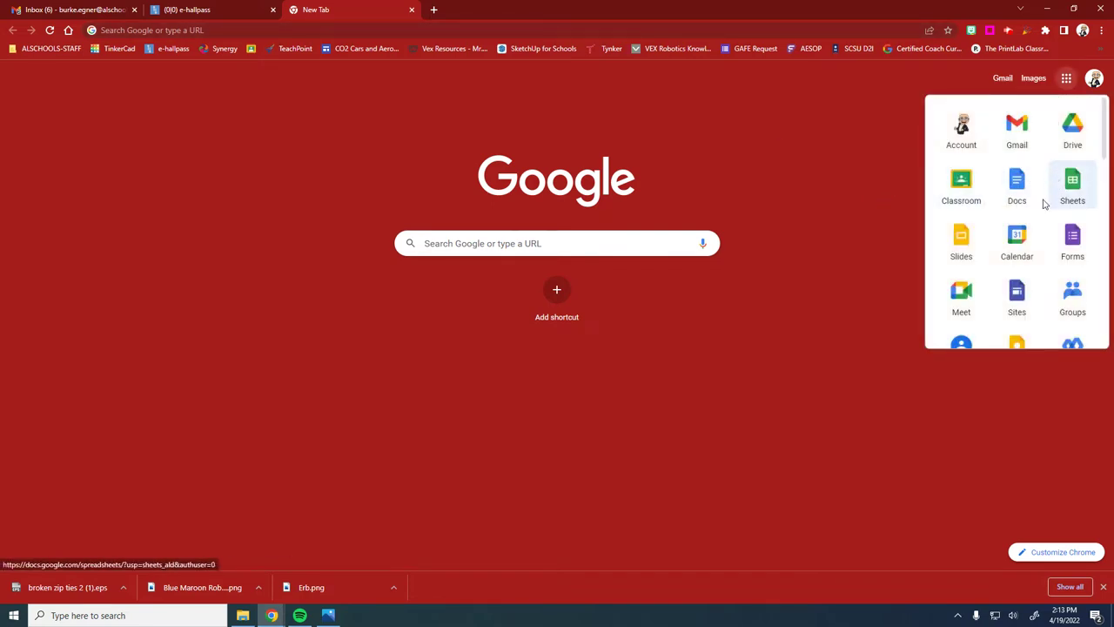
left_click(1008, 251)
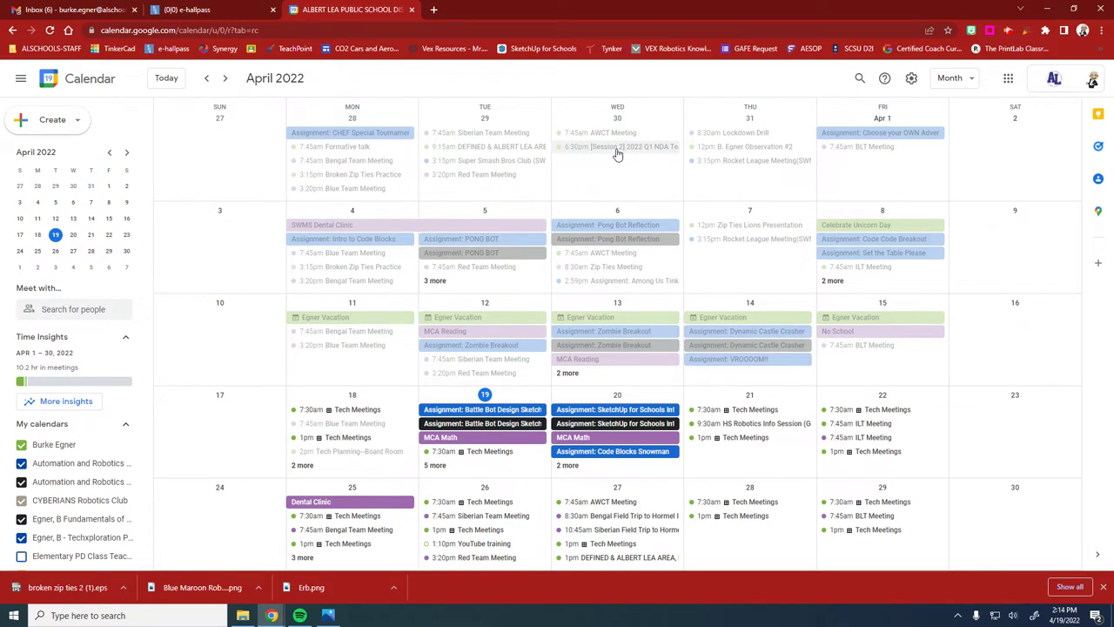
- Move the month view to May 2022 and bring up the settings gear menu
scroll(582, 179, "down", 2)
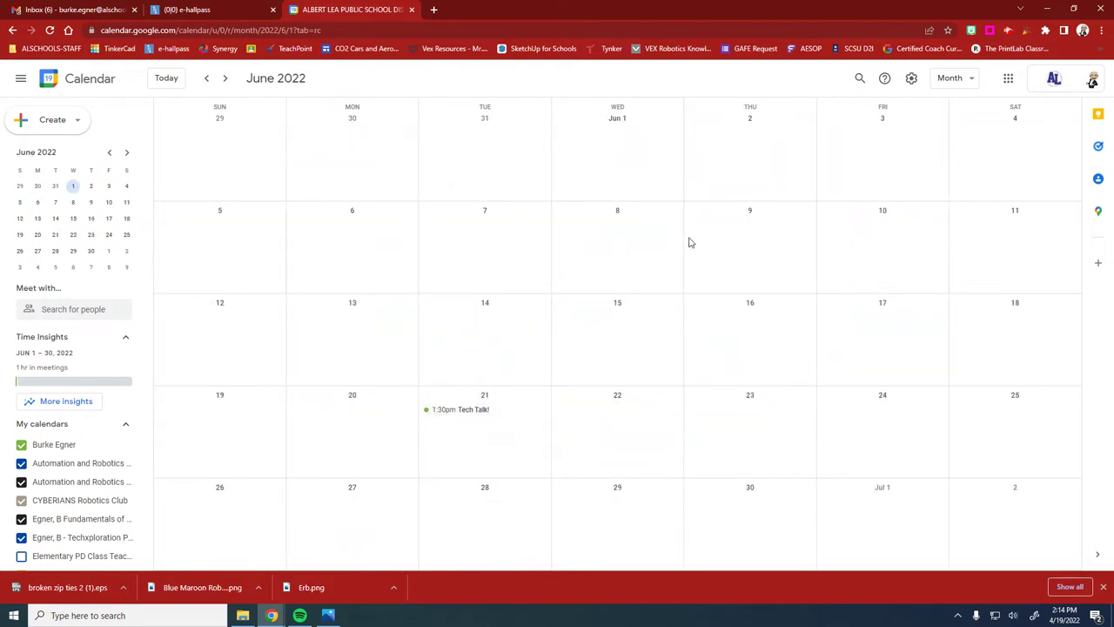
scroll(740, 209, "up", 2)
scroll(696, 143, "down", 1)
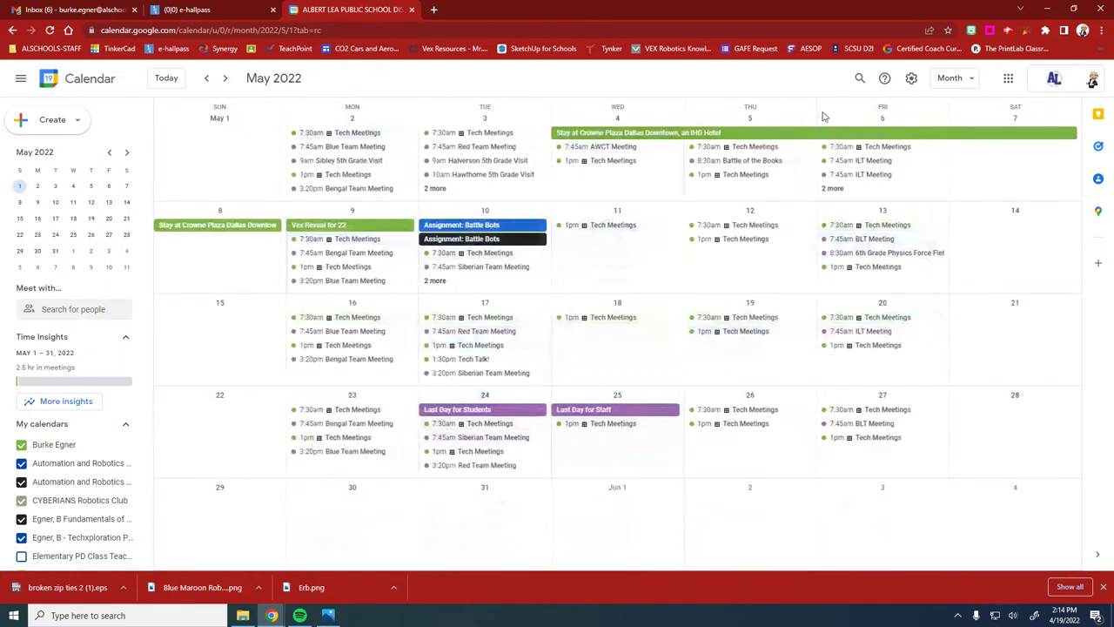
left_click(912, 78)
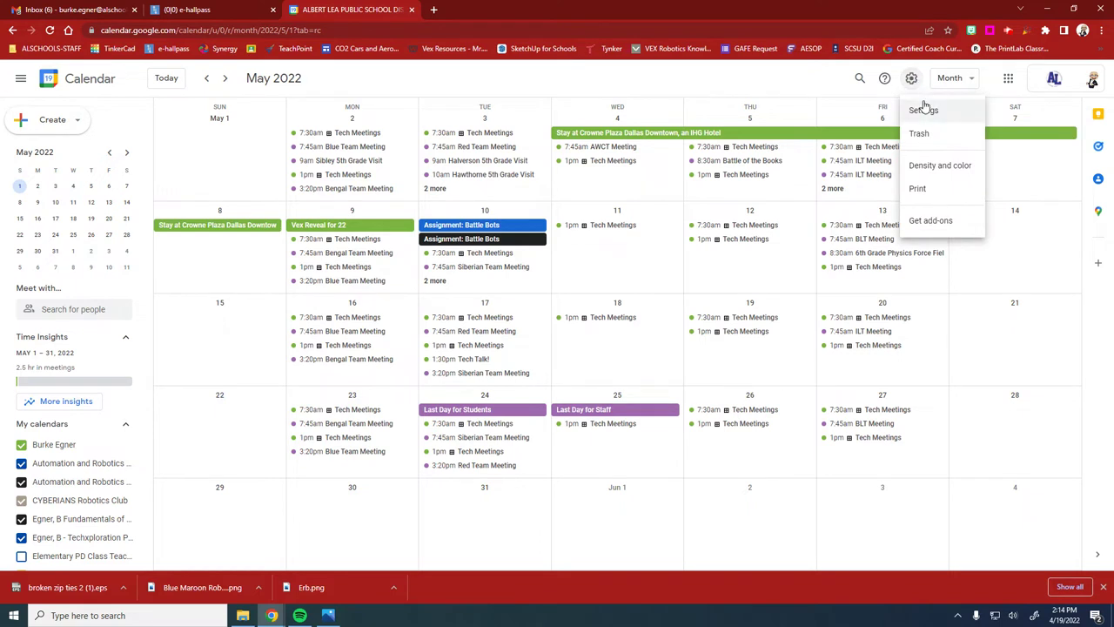
left_click(923, 111)
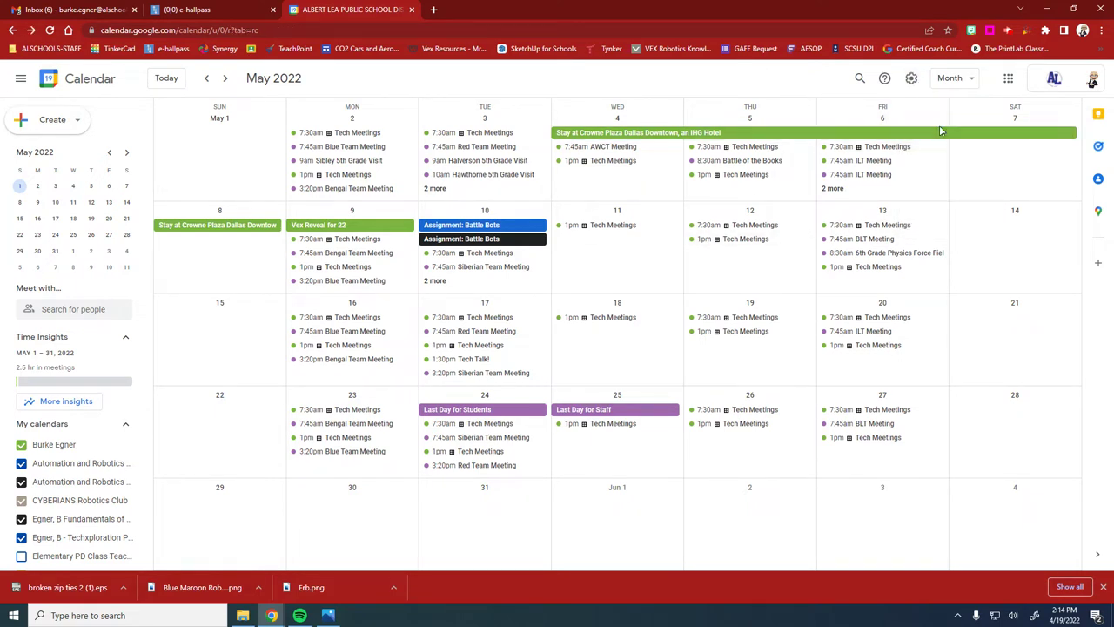
left_click(913, 80)
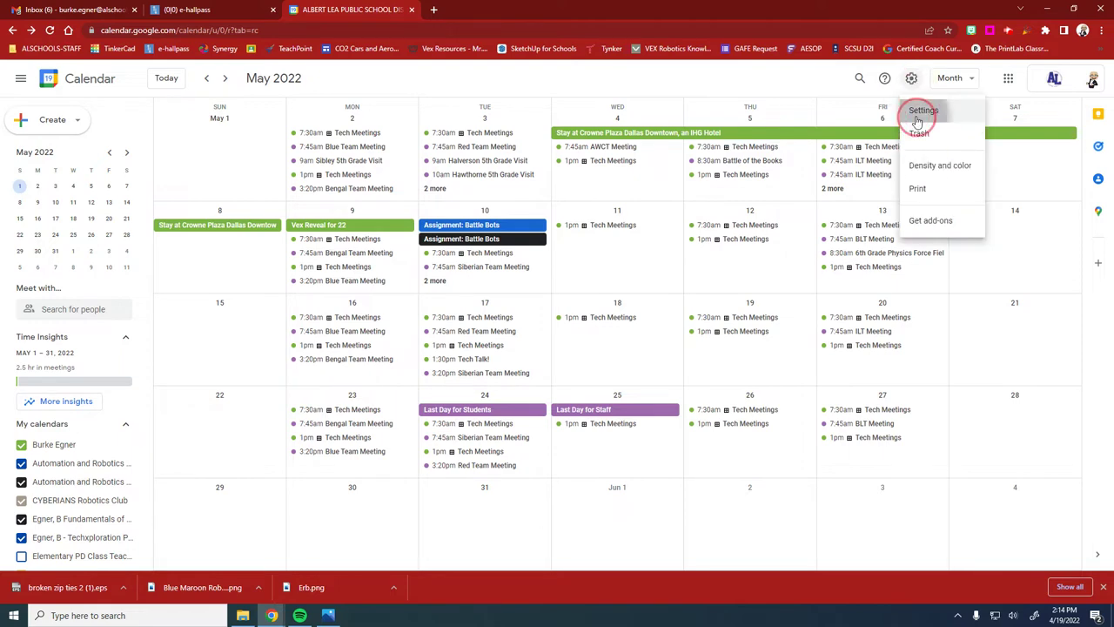
- Check that Appointment schedules is ticked in Settings, then return to the May 2022 view
left_click(919, 116)
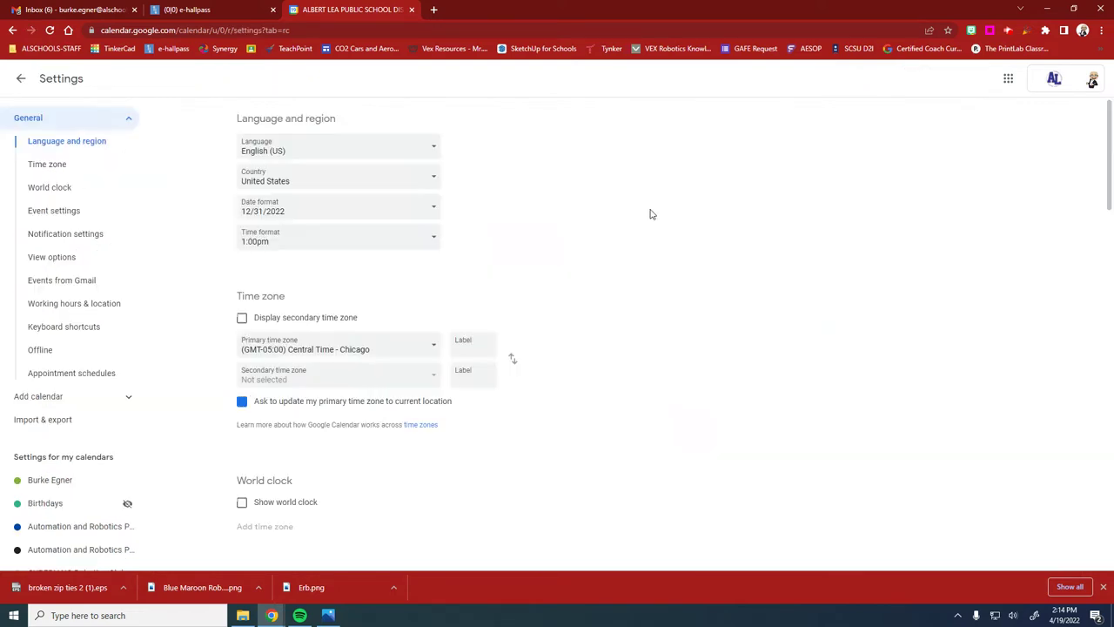
scroll(409, 342, "down", 3)
scroll(409, 342, "down", 15)
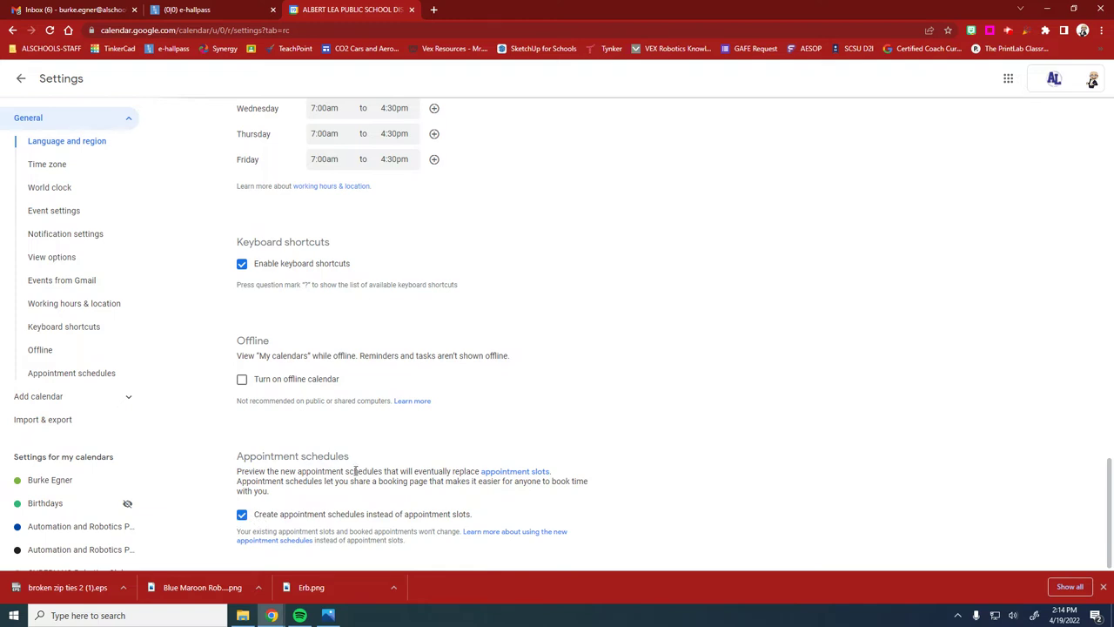
left_click(21, 79)
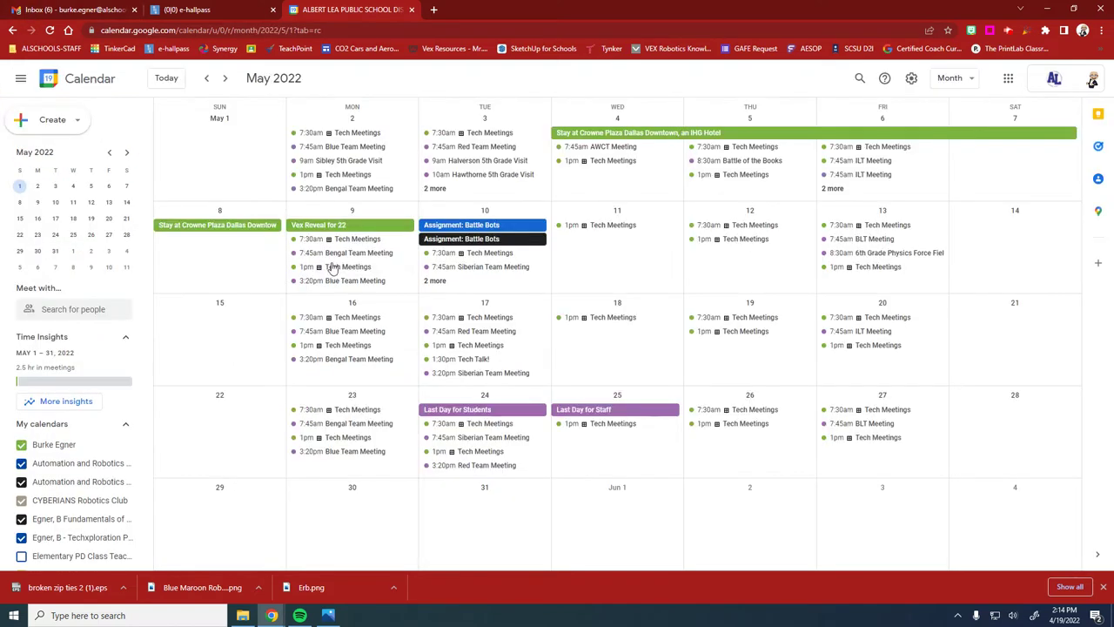
- Create a new appointment schedule titled 'After School Help'
left_click(21, 127)
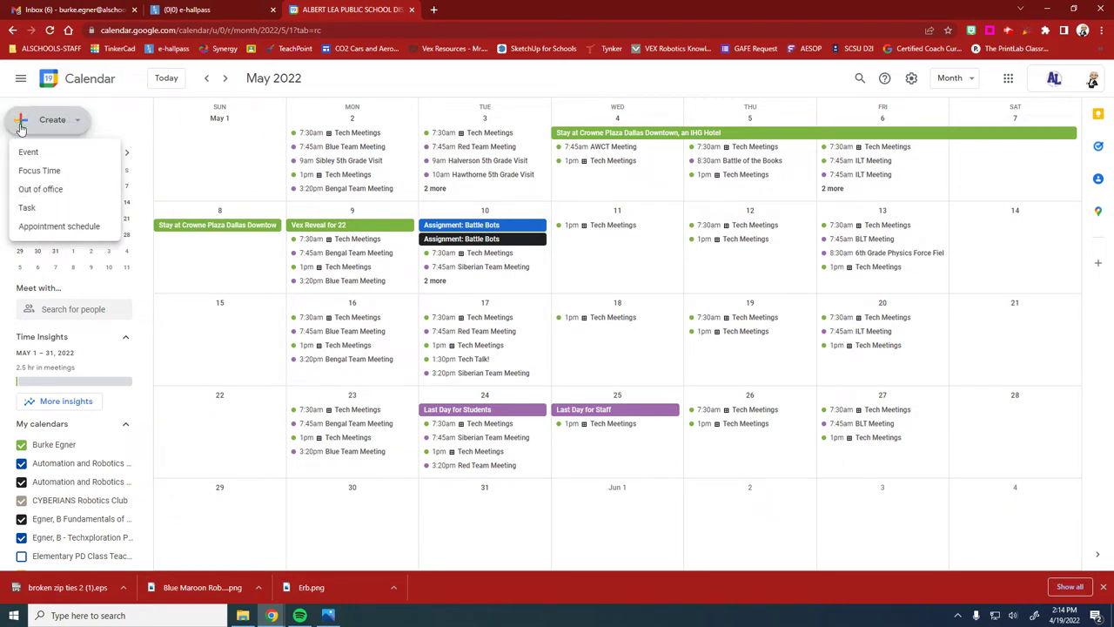
left_click(74, 232)
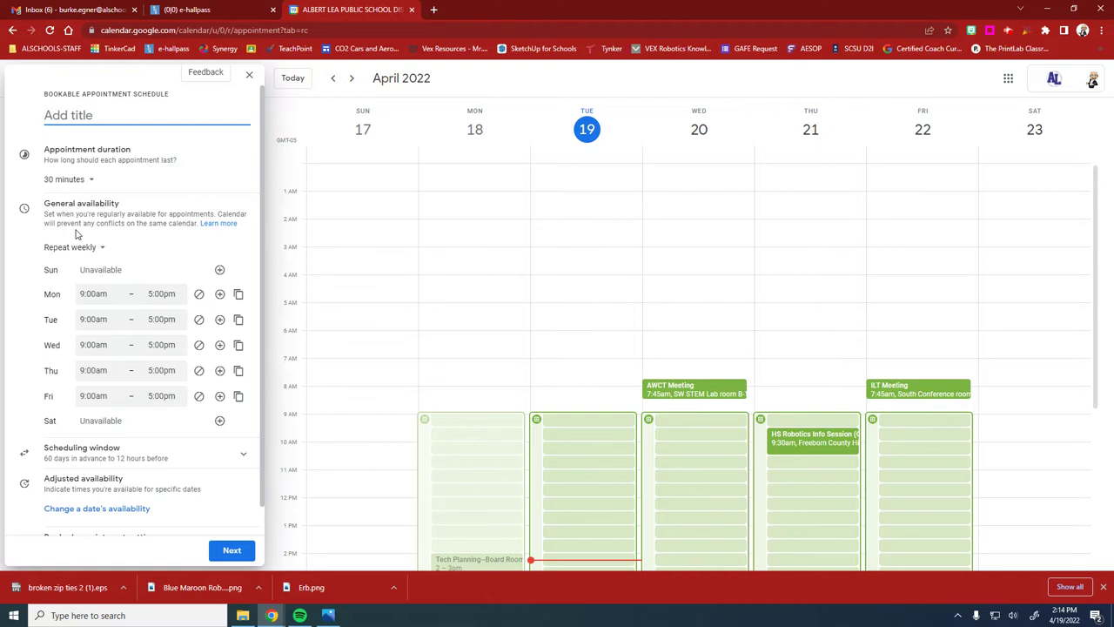
type("After School Help")
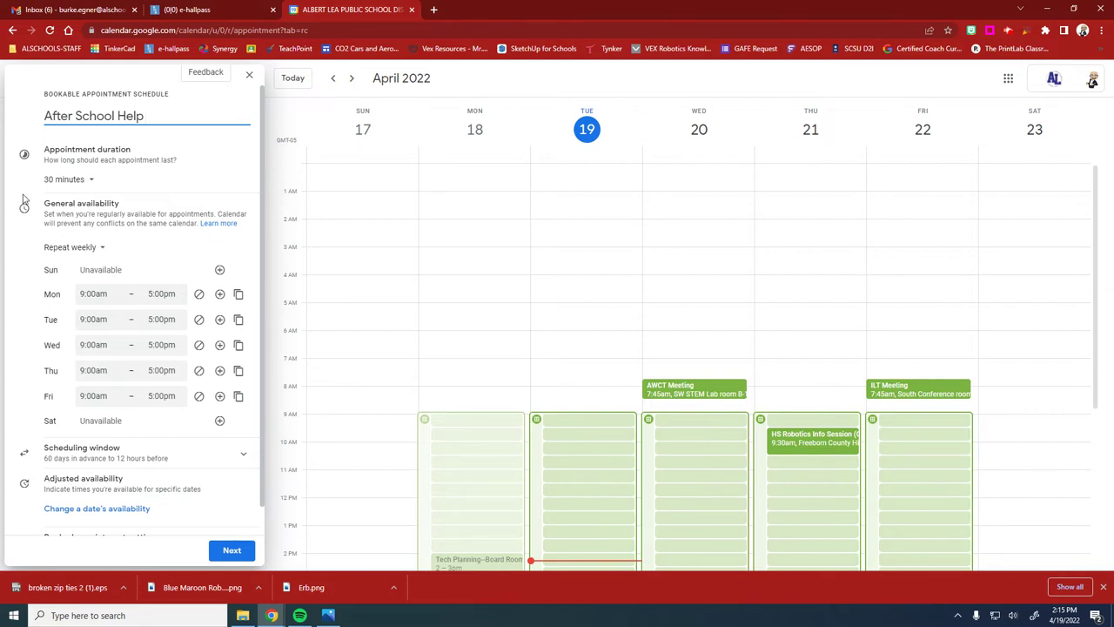
left_click(72, 186)
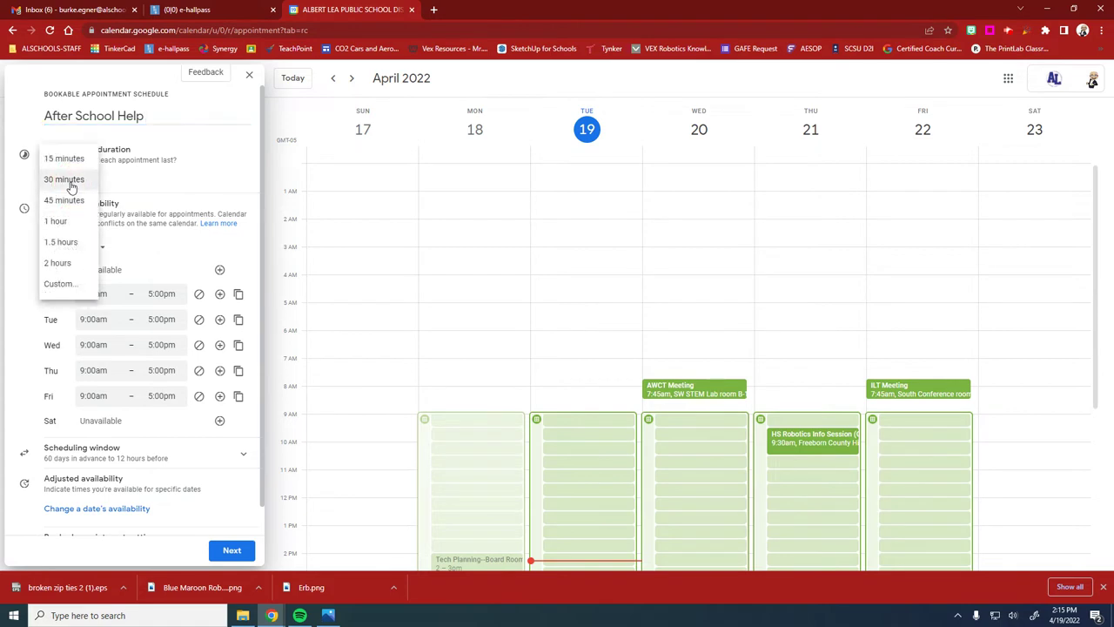
left_click(72, 185)
left_click(71, 186)
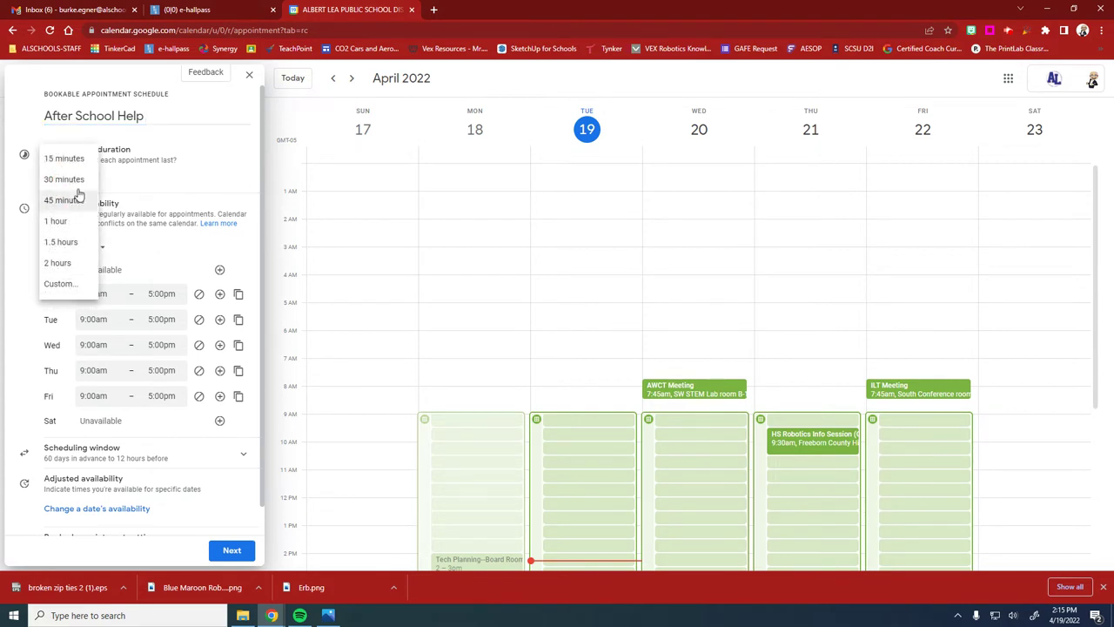
left_click(75, 180)
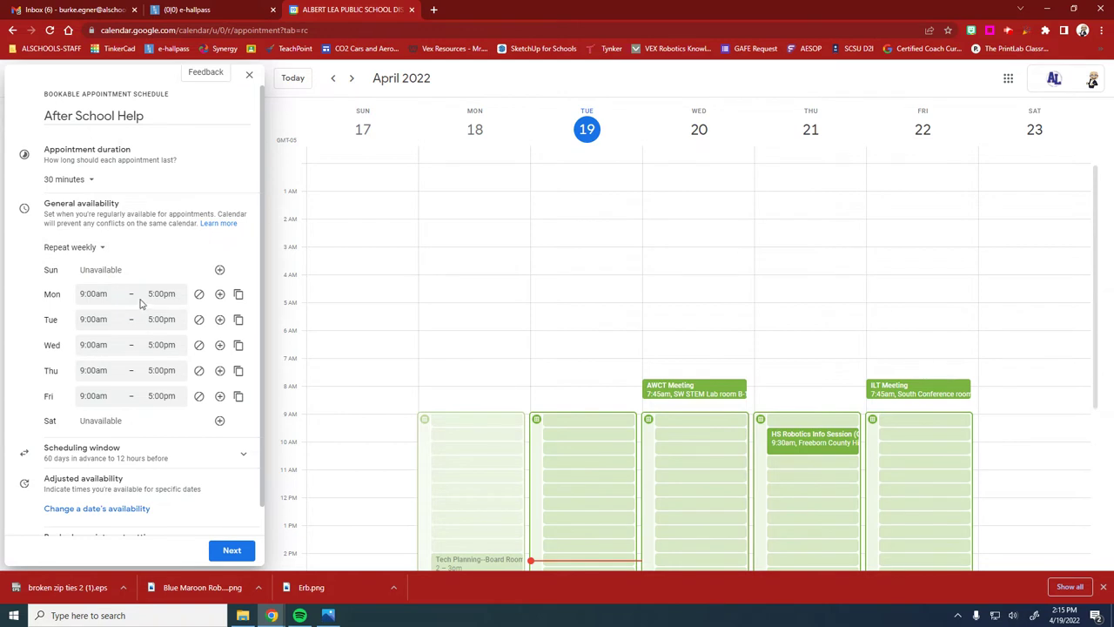
left_click(82, 249)
left_click(84, 249)
- Mark Monday, Tuesday and Wednesday as unavailable
left_click(198, 293)
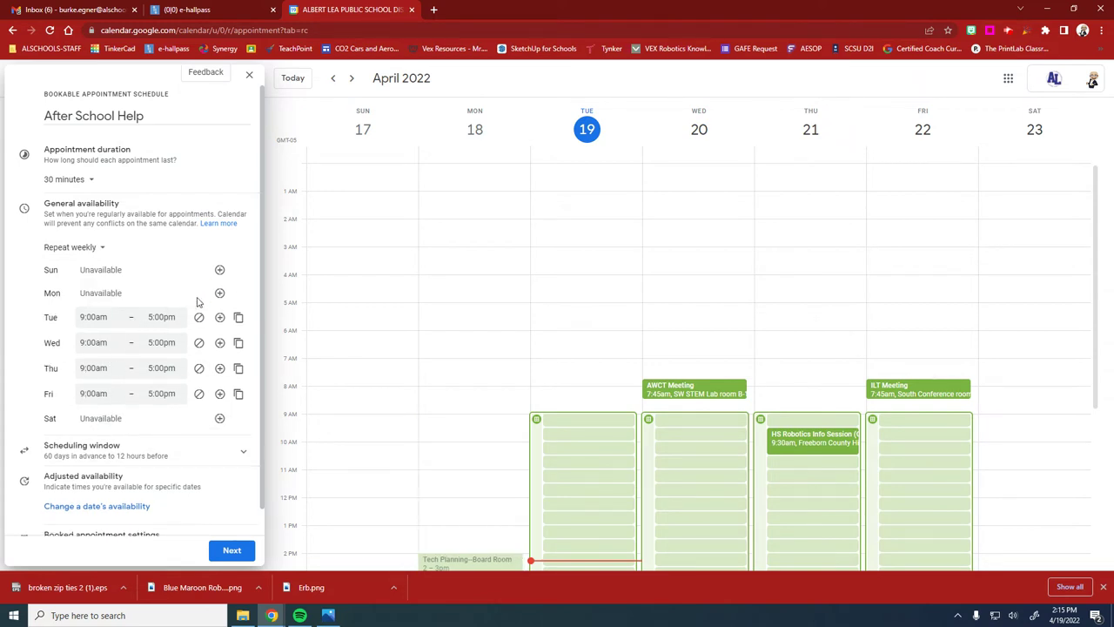
left_click(198, 318)
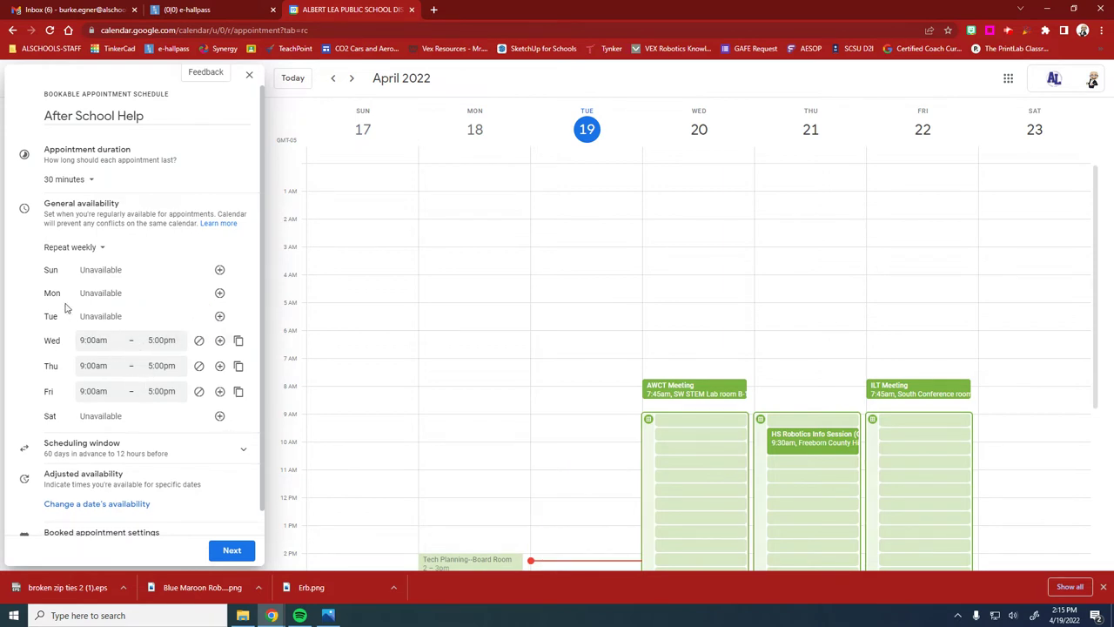
left_click(199, 340)
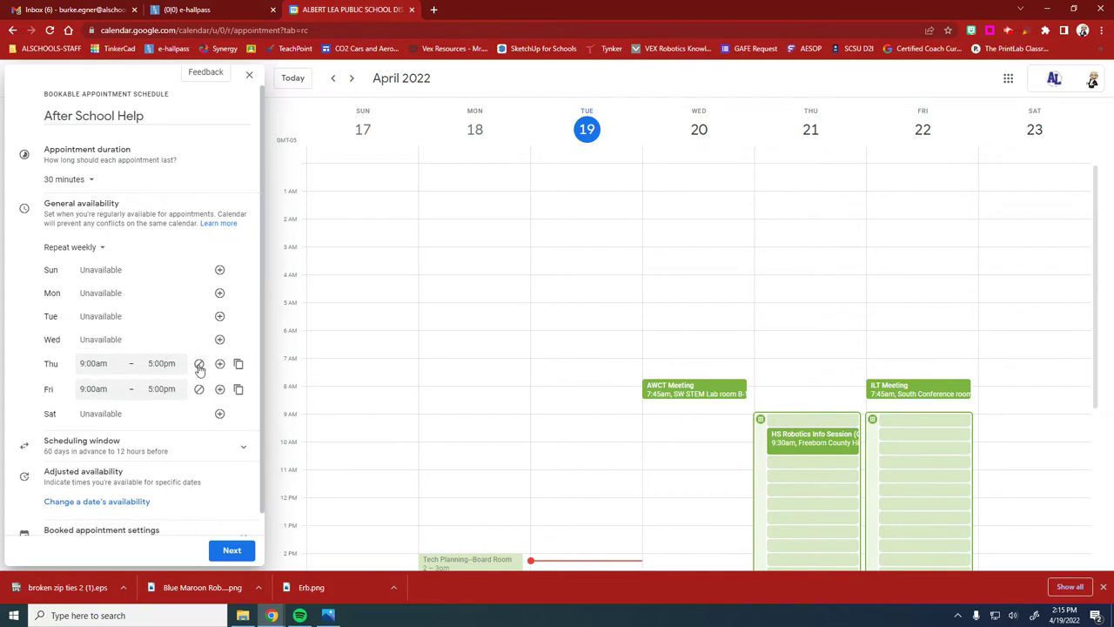
- Start Thursday's availability at 3:15pm and remove the extra 6:00pm–7:00pm slot
left_click(99, 364)
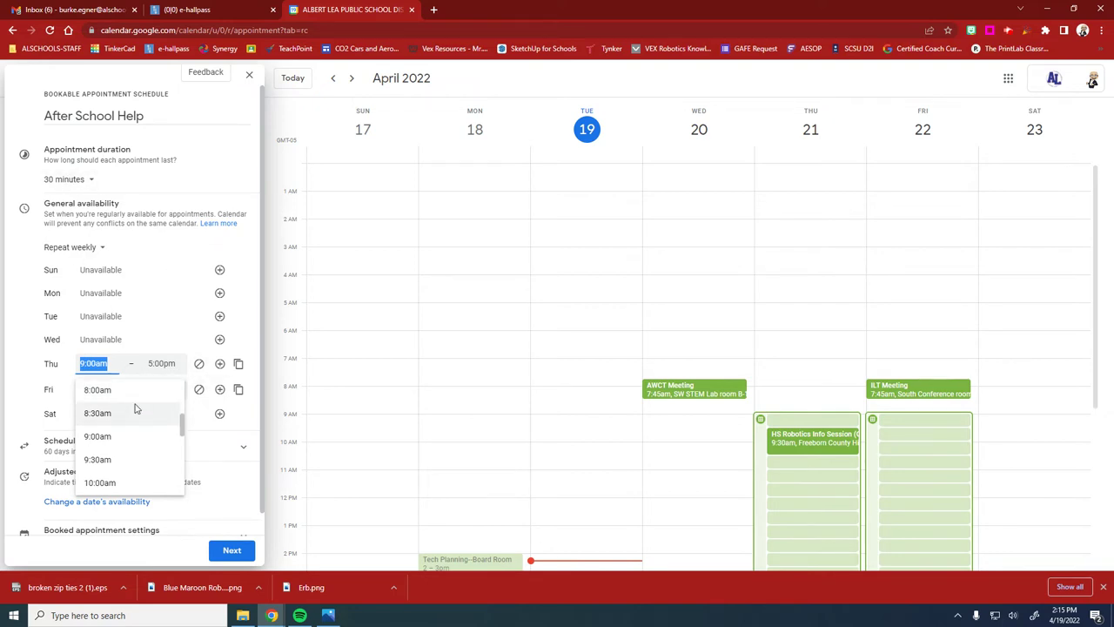
key("BackSpace")
type("3")
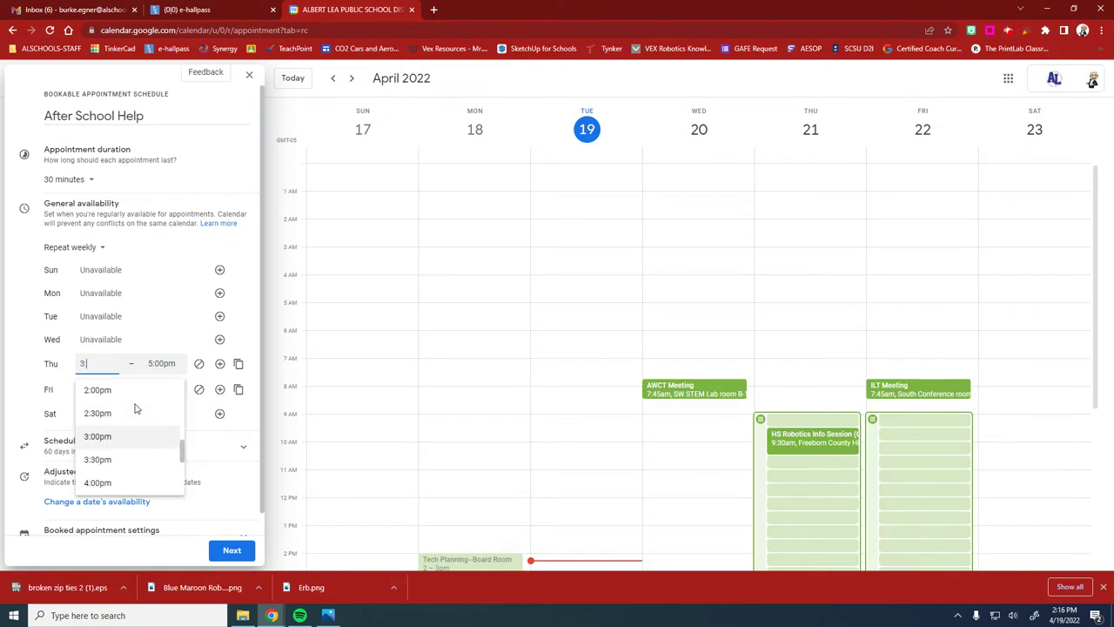
type(":15pm")
key("Return")
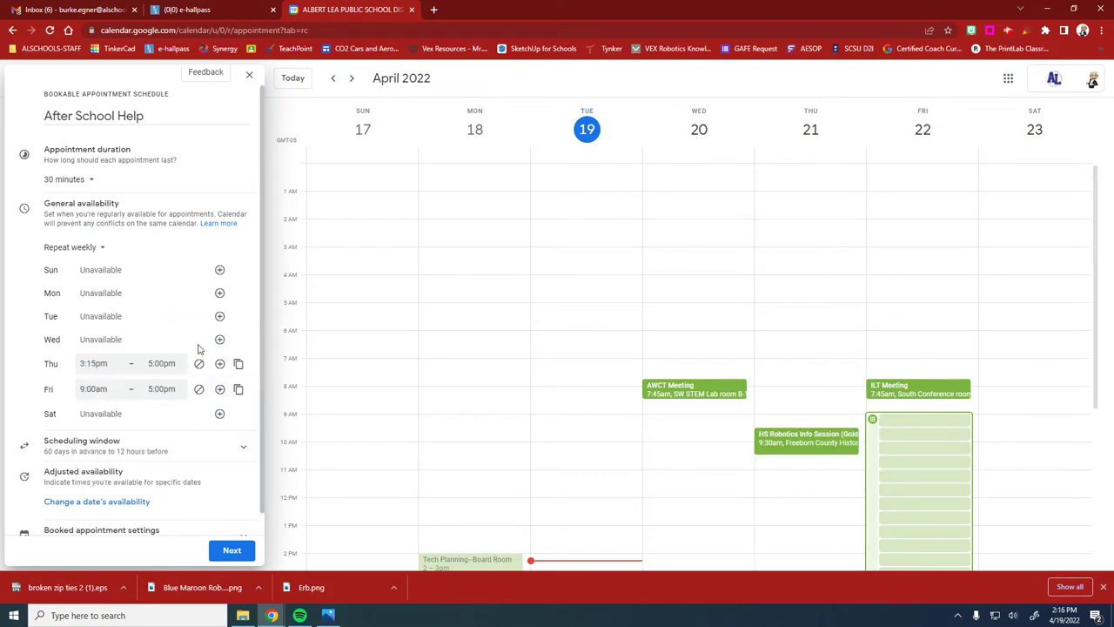
left_click(220, 364)
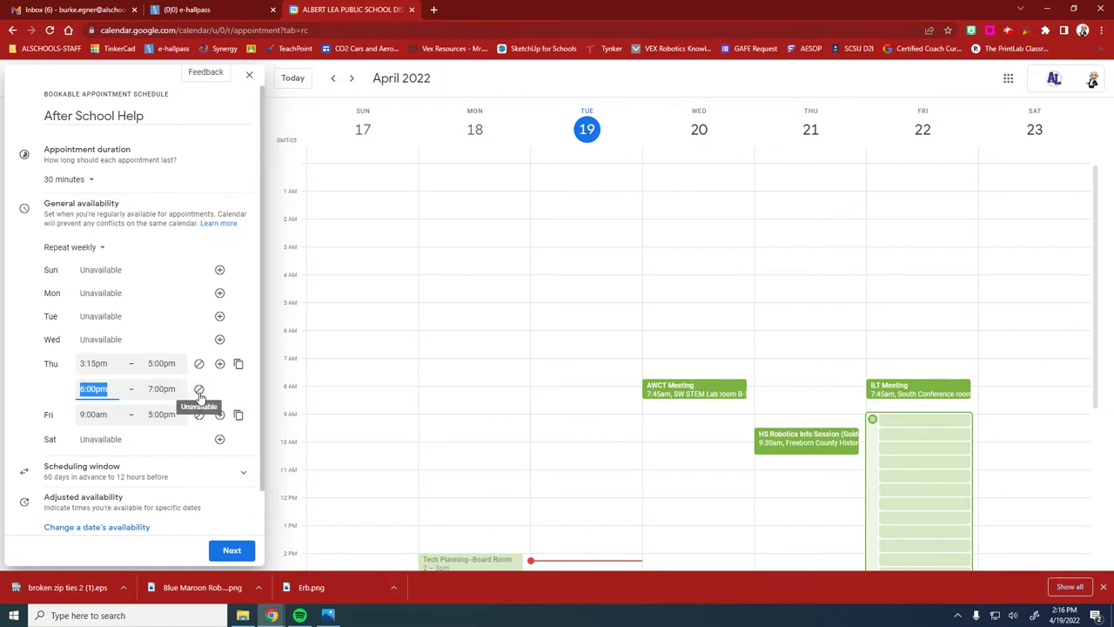
left_click(199, 390)
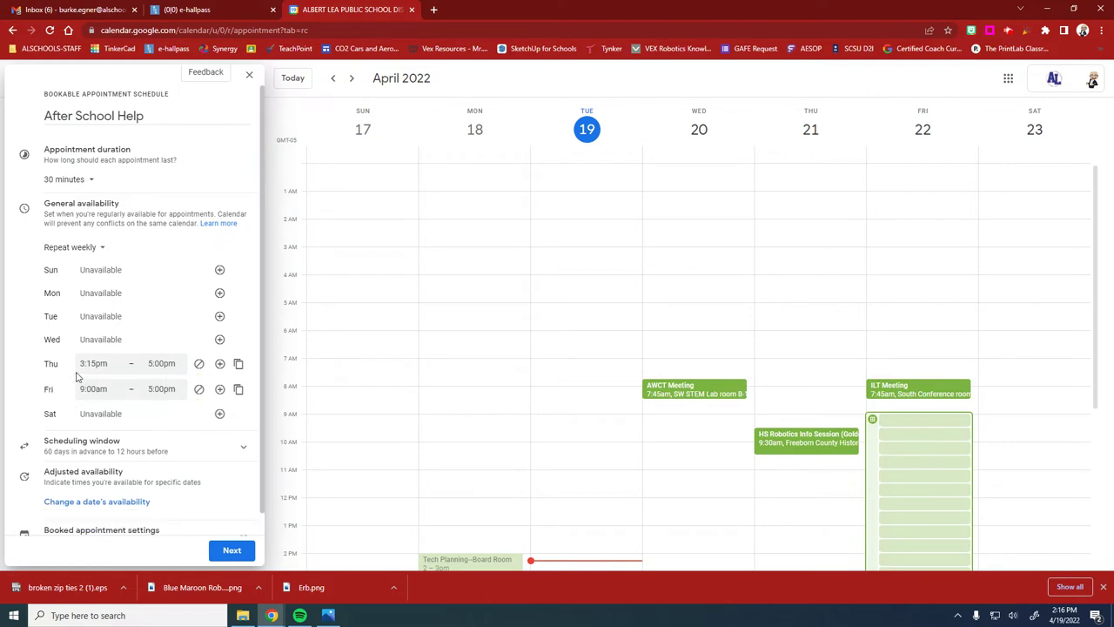
- Change Friday's start time to 3:15pm
left_click(109, 389)
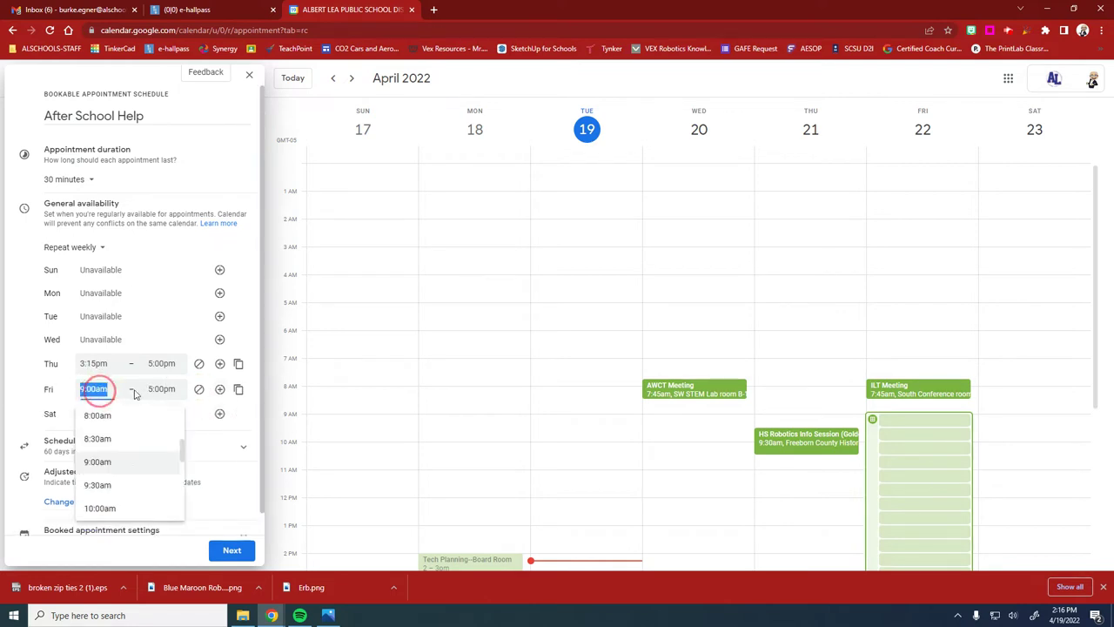
scroll(137, 429, "down", 5)
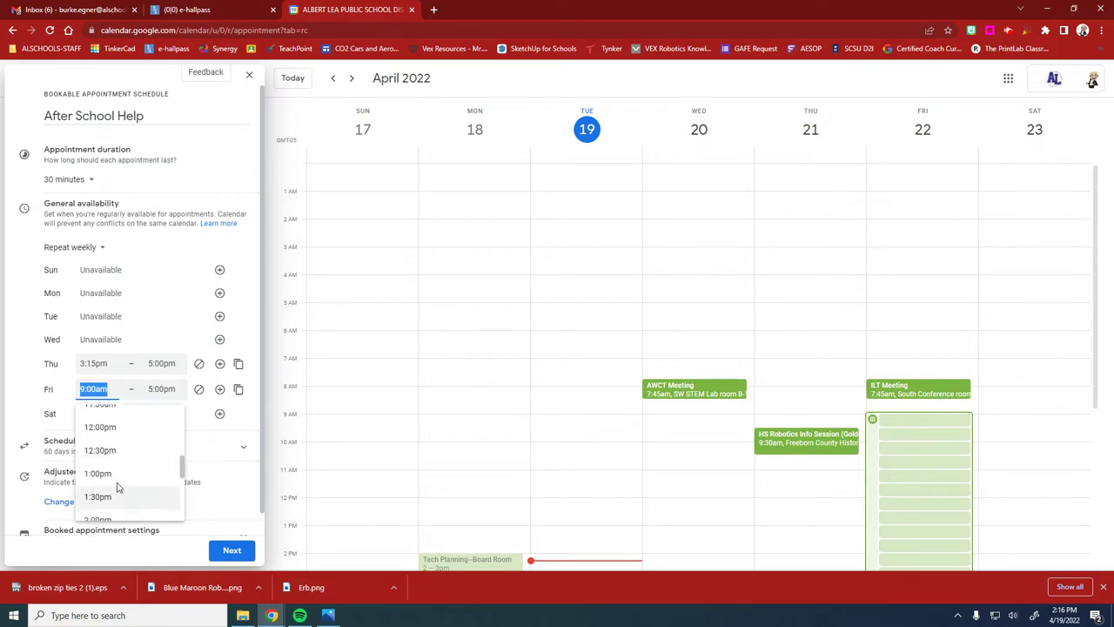
scroll(113, 487, "down", 1)
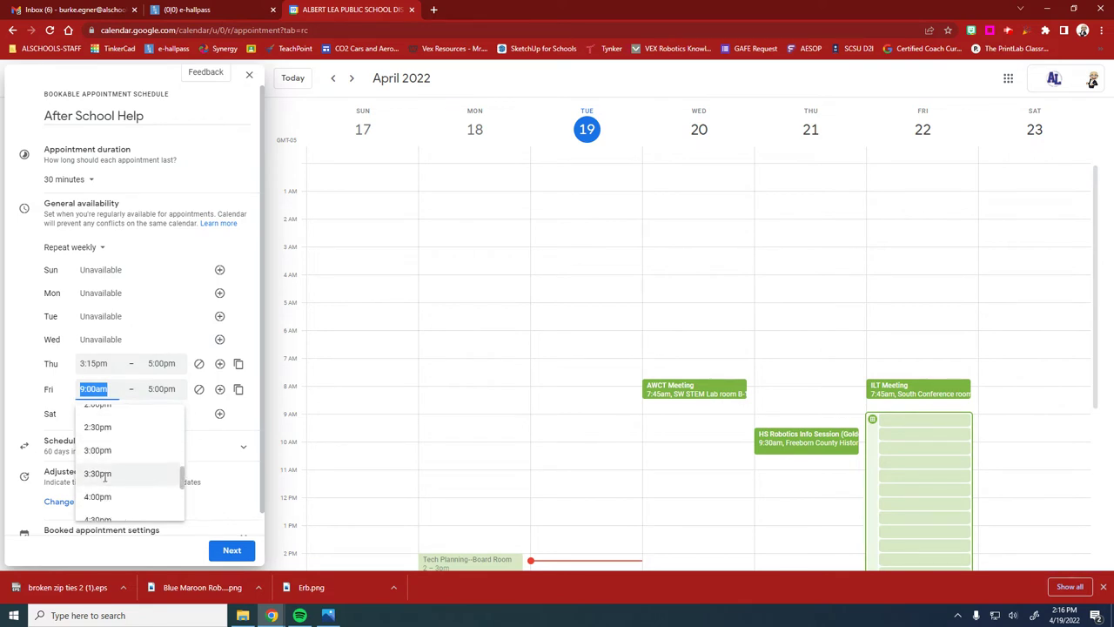
left_click(98, 451)
left_click(98, 389)
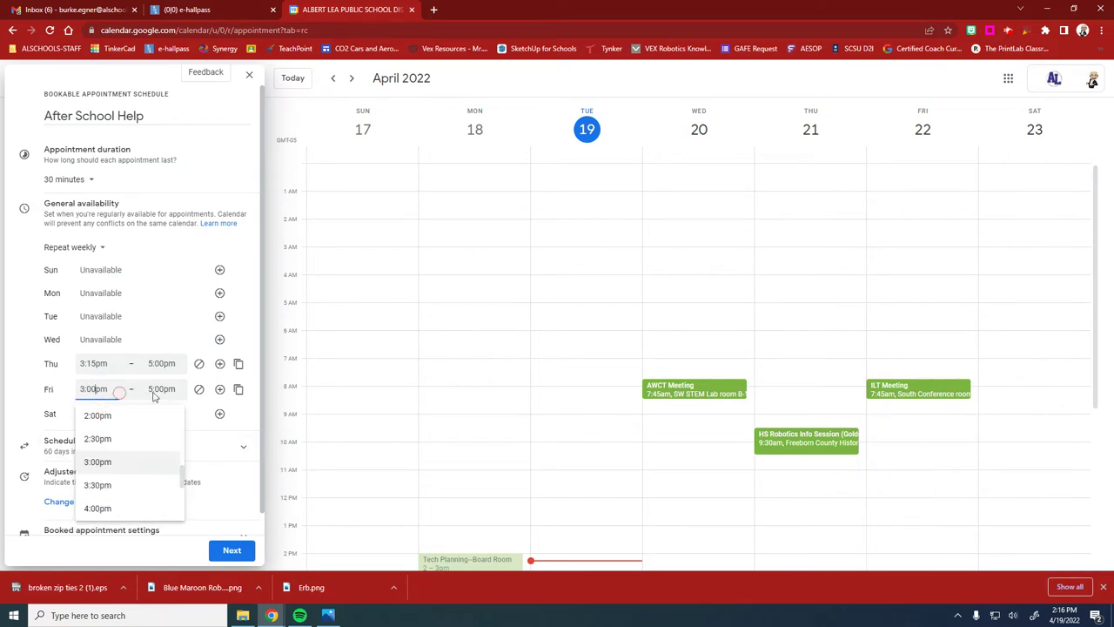
key("BackSpace")
key("BackSpace")
key("BackSpace")
type("15")
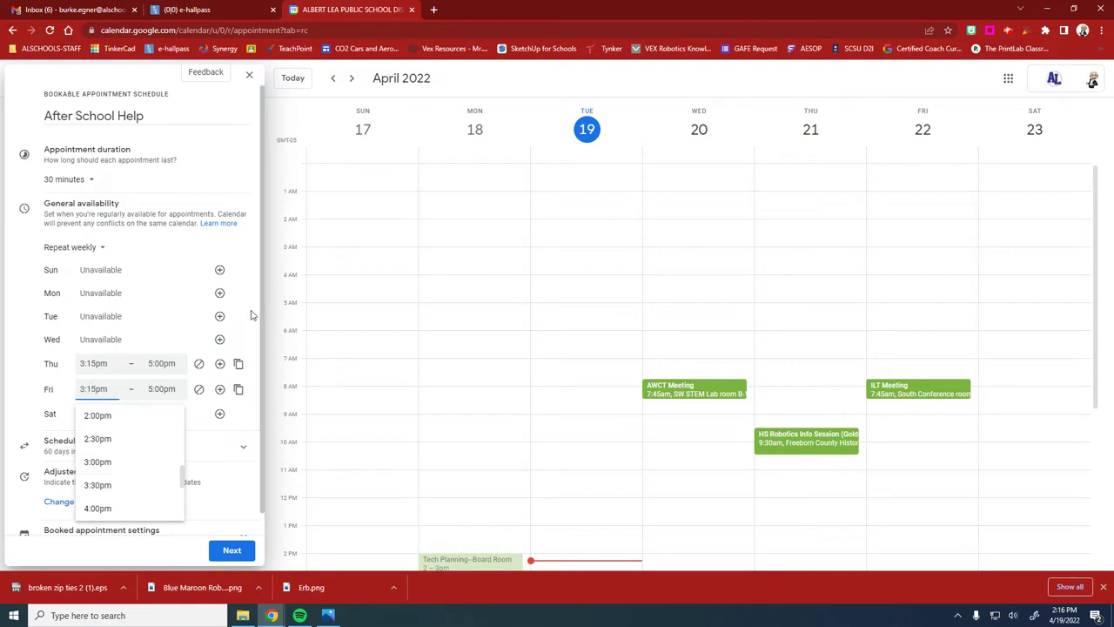
left_click(251, 316)
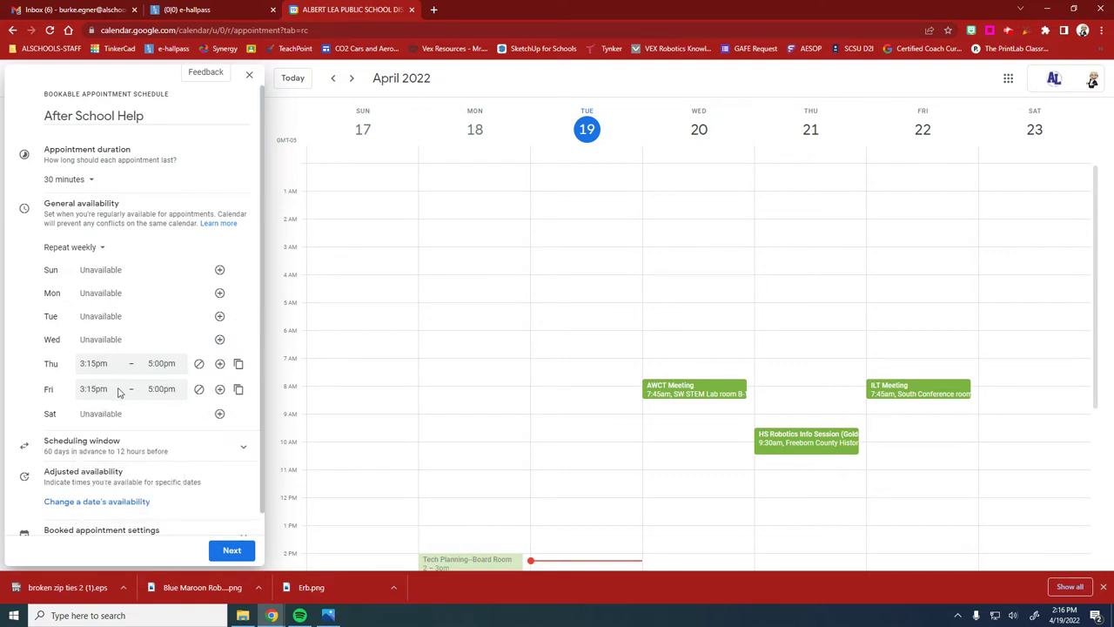
- Switch the scheduling window to start and end dates, ending May 20, 2022
left_click(86, 448)
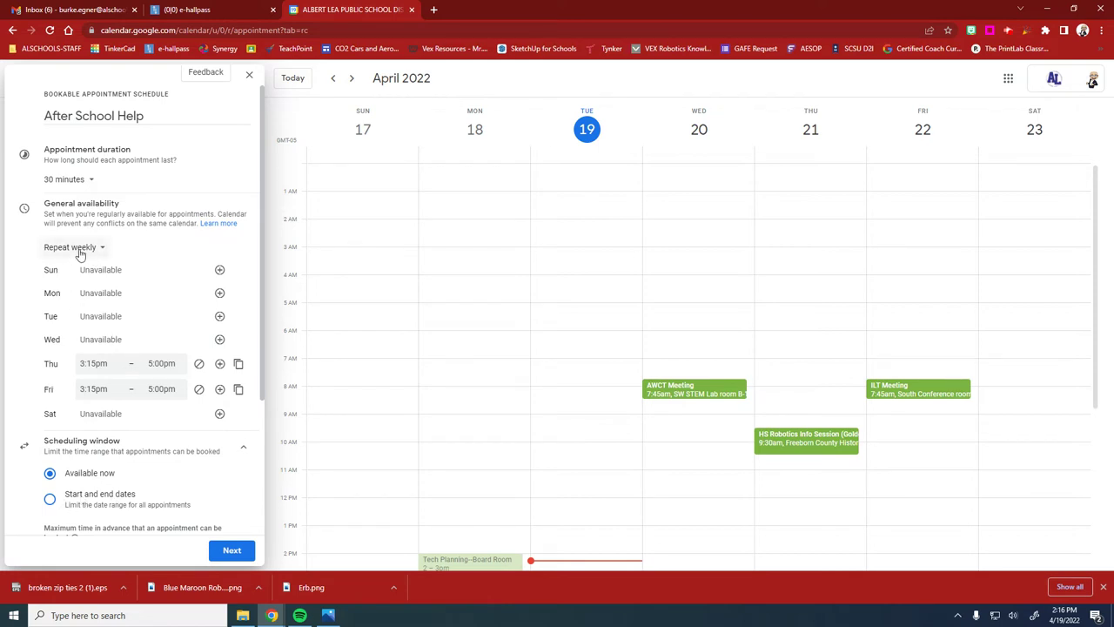
left_click(108, 501)
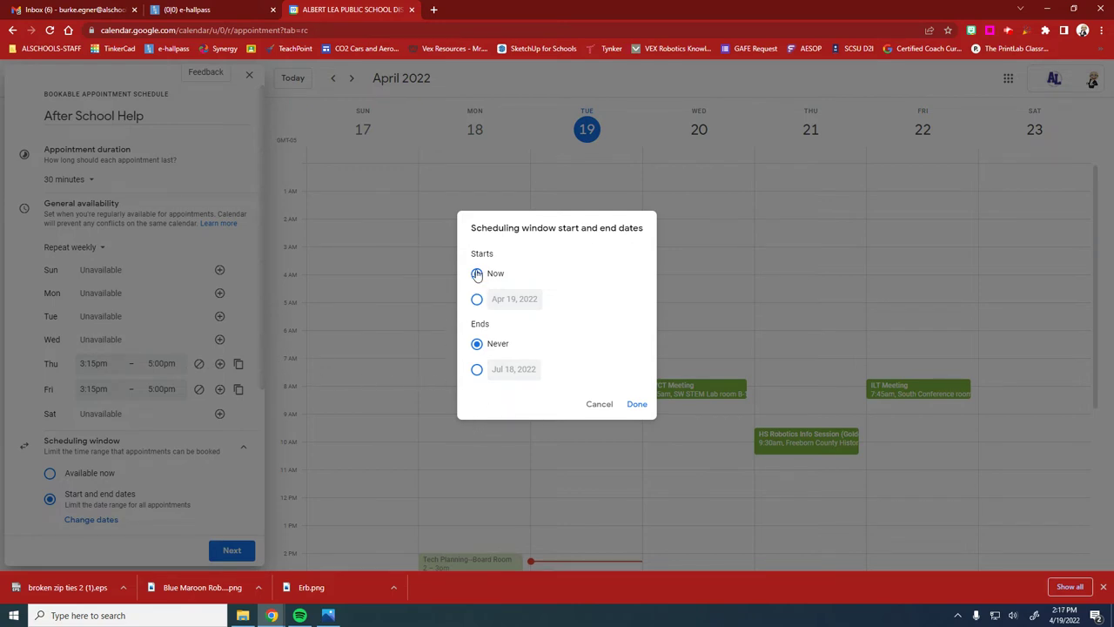
left_click(476, 371)
left_click(531, 370)
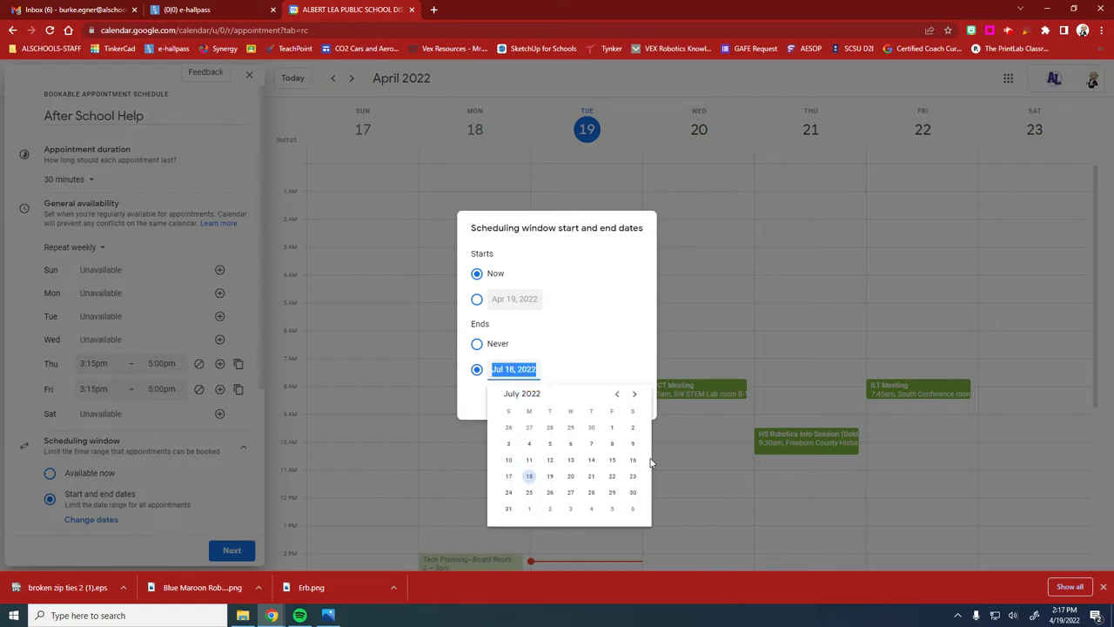
left_click(617, 394)
left_click(617, 393)
left_click(617, 394)
left_click(636, 394)
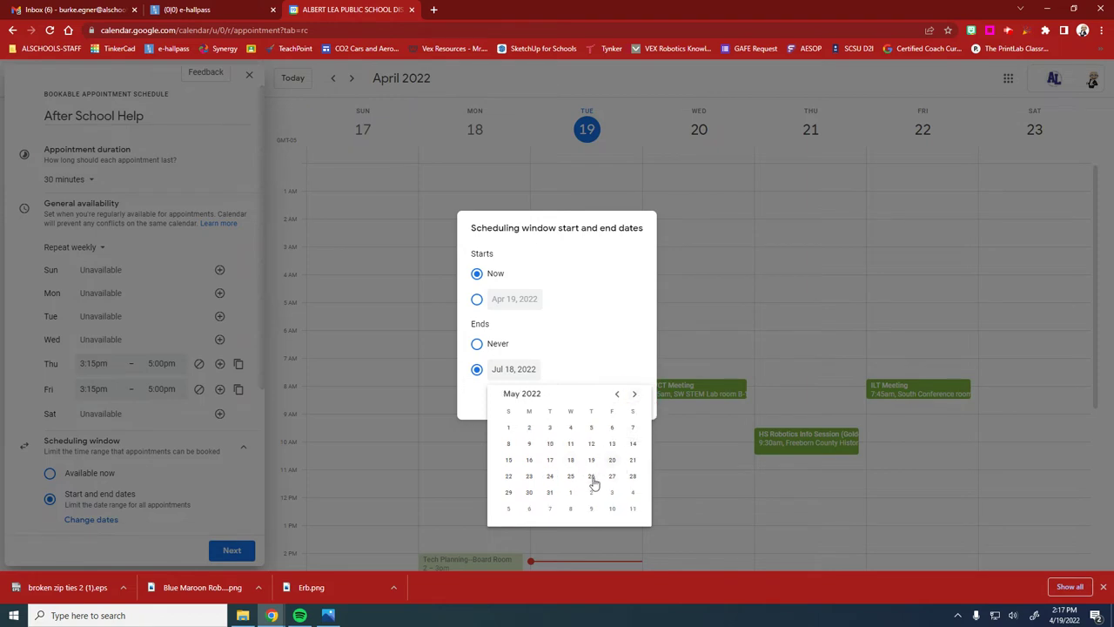
left_click(612, 460)
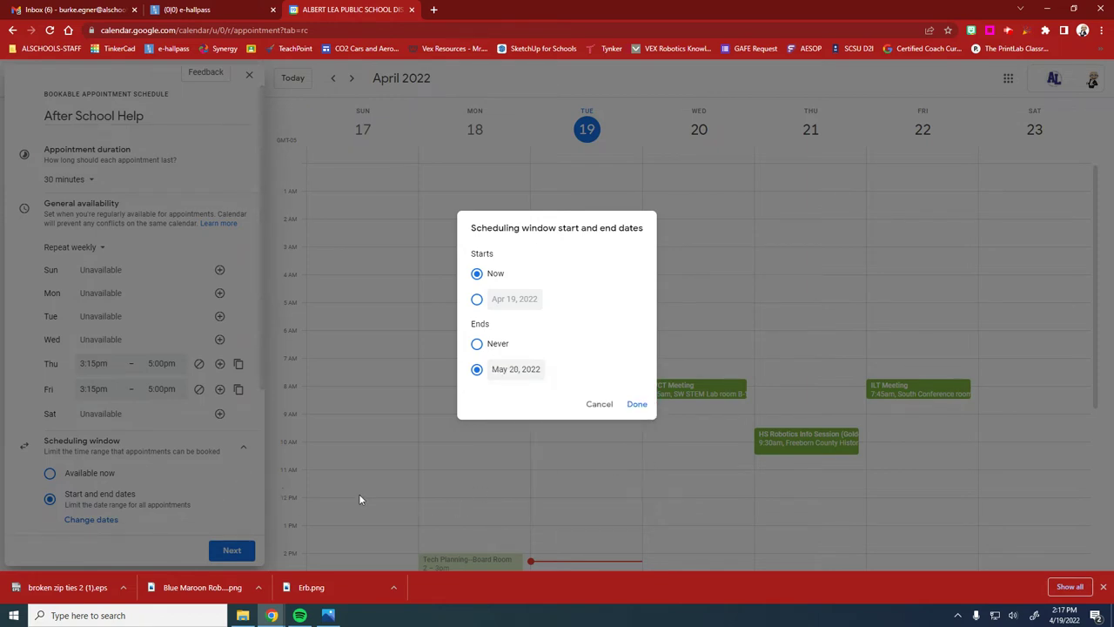
left_click(637, 404)
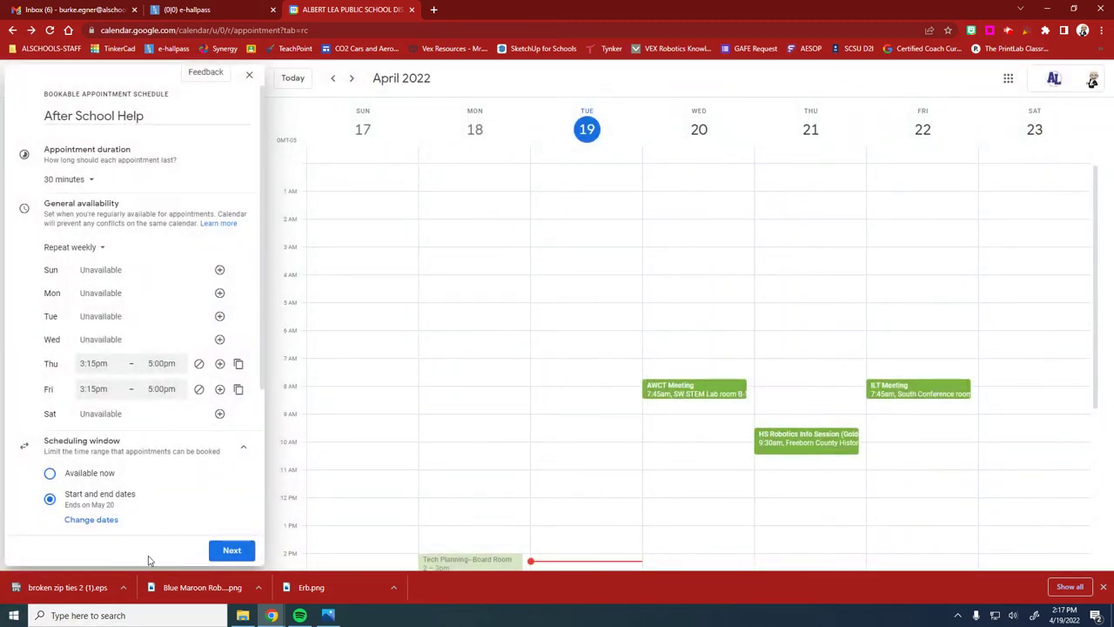
- Lower Maximum time in advance from 60 days to 14 days
scroll(161, 529, "down", 3)
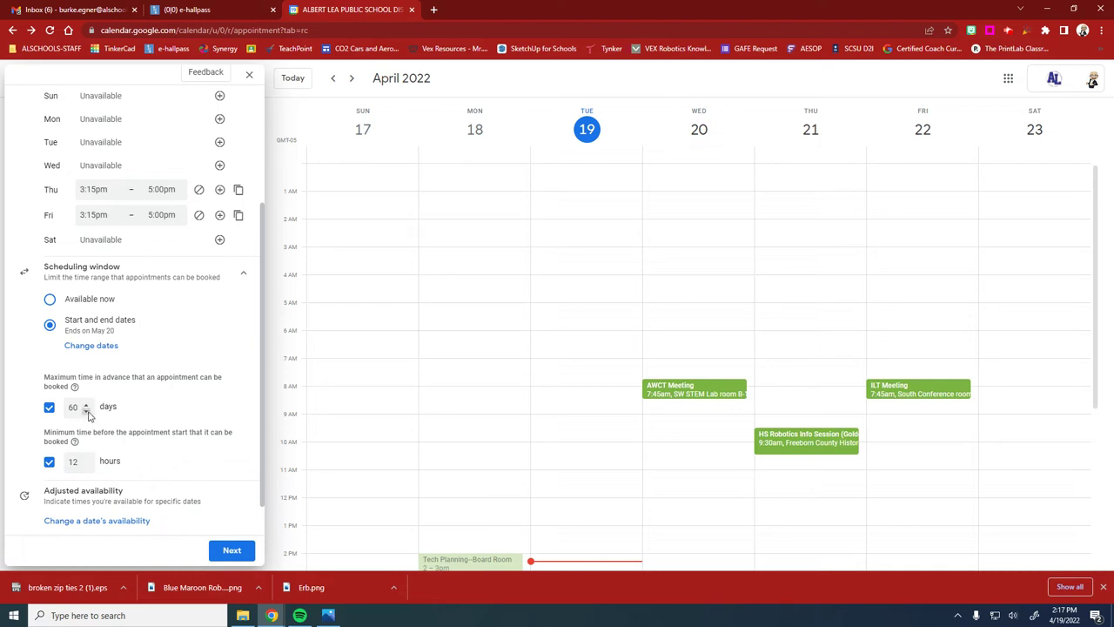
left_click(86, 412)
left_click(87, 413)
left_click(87, 413)
left_click(86, 408)
left_click(86, 405)
scroll(83, 474, "down", 1)
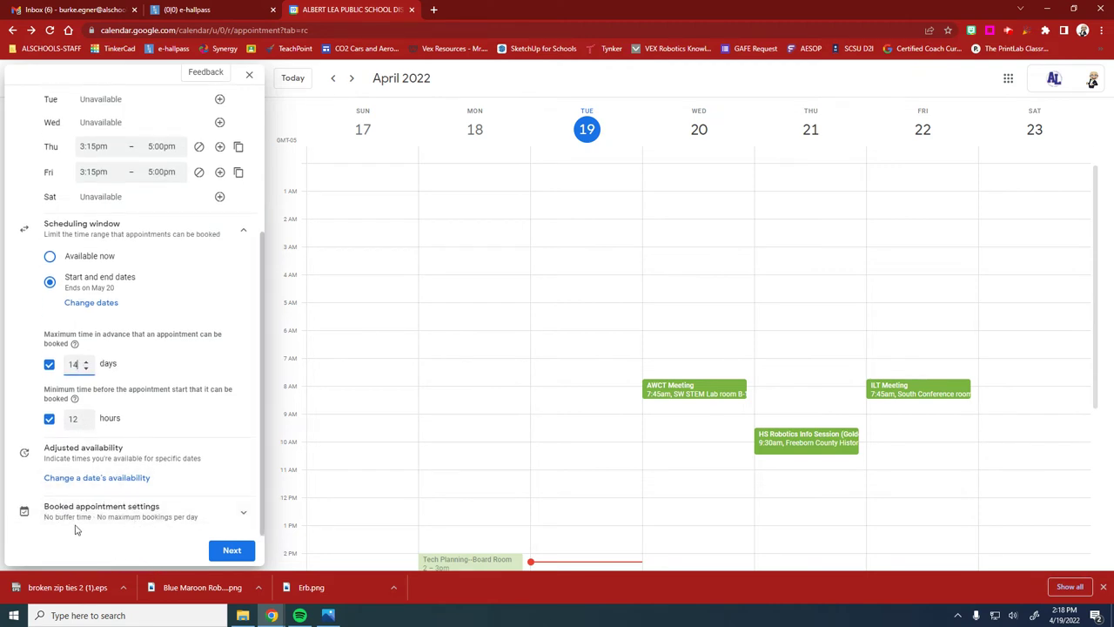
- Expand Booked appointment settings to reveal the unchecked 30-minute Buffer time option
left_click(91, 515)
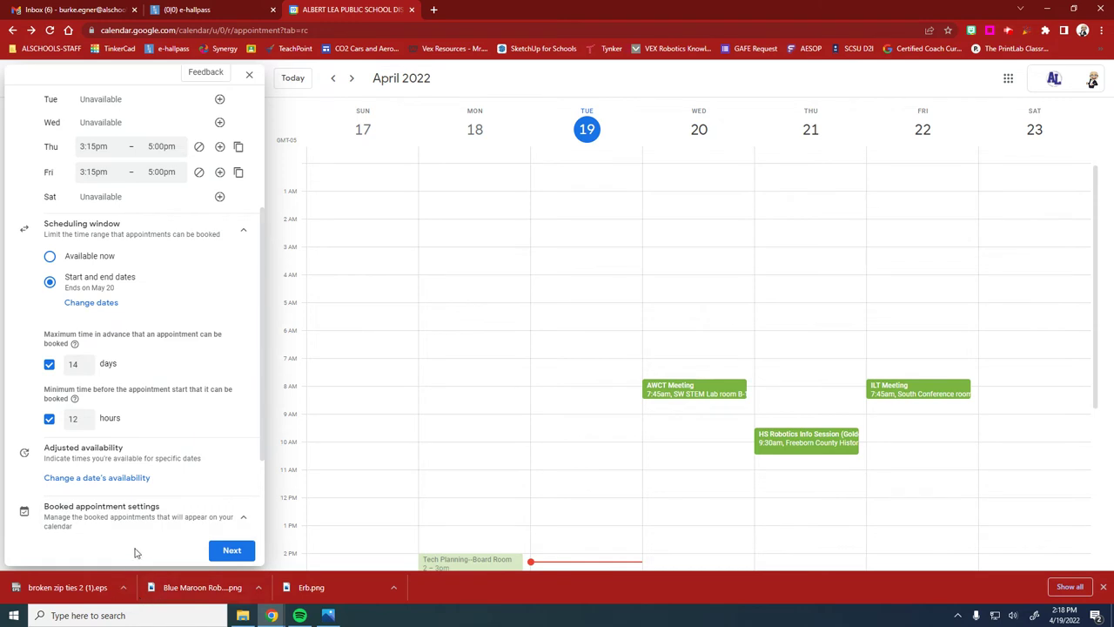
scroll(114, 499, "down", 1)
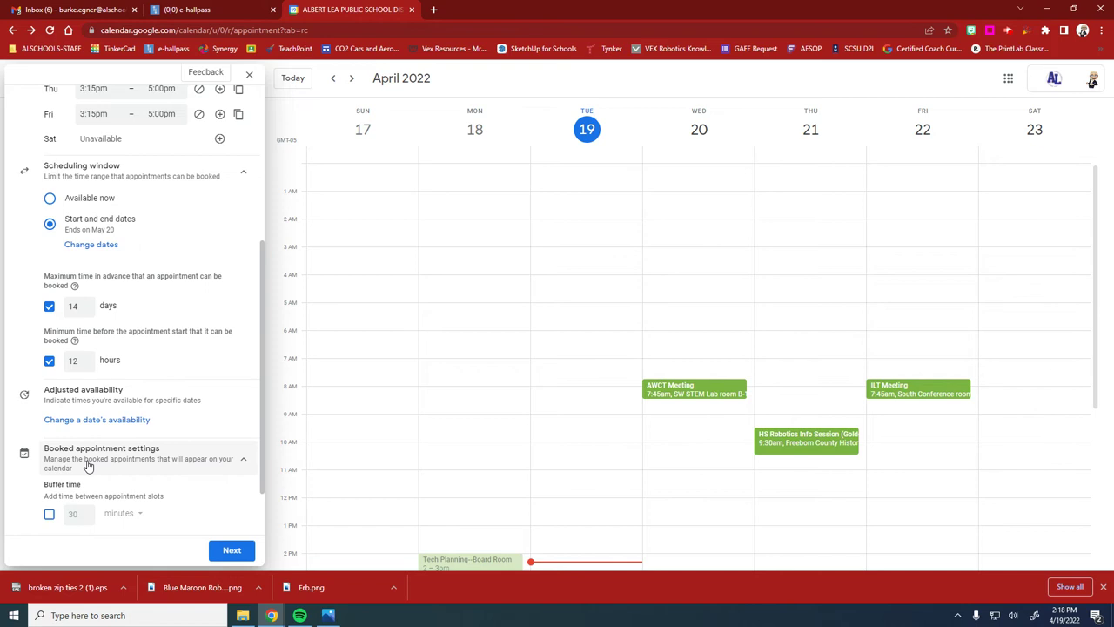
- On the booking page details, set an in-person location of 'B-113 Southwest Middle'
left_click(230, 551)
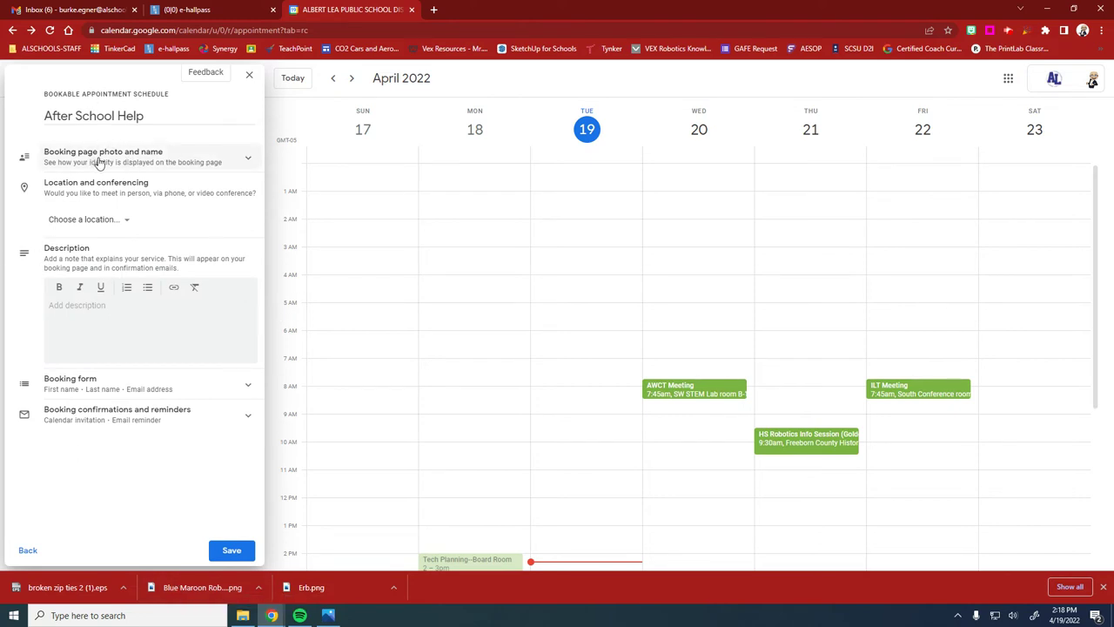
left_click(177, 163)
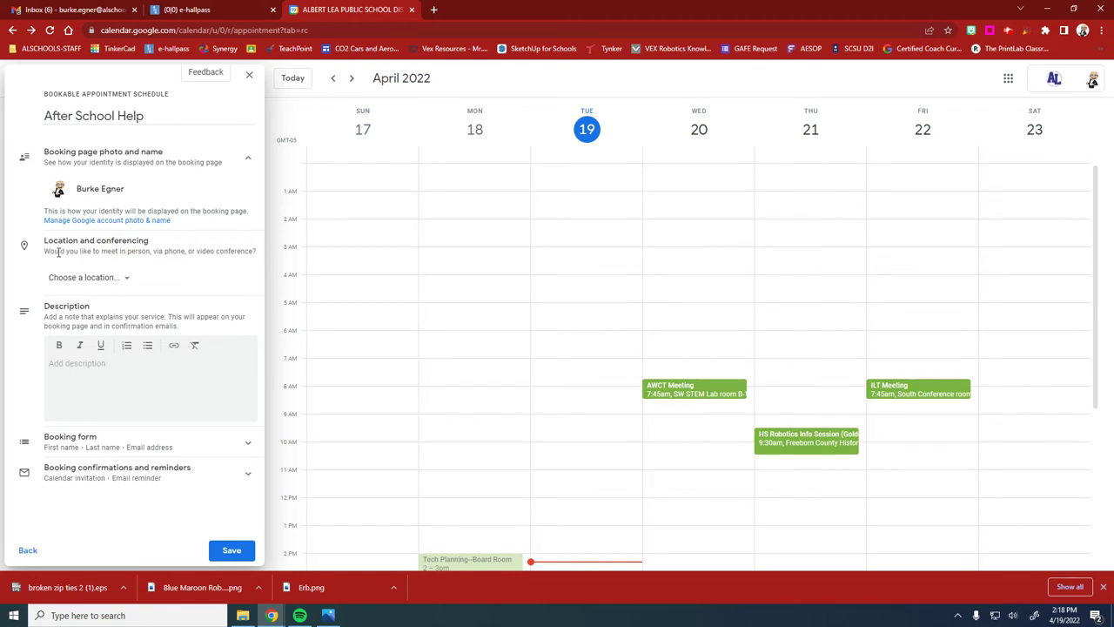
left_click(103, 280)
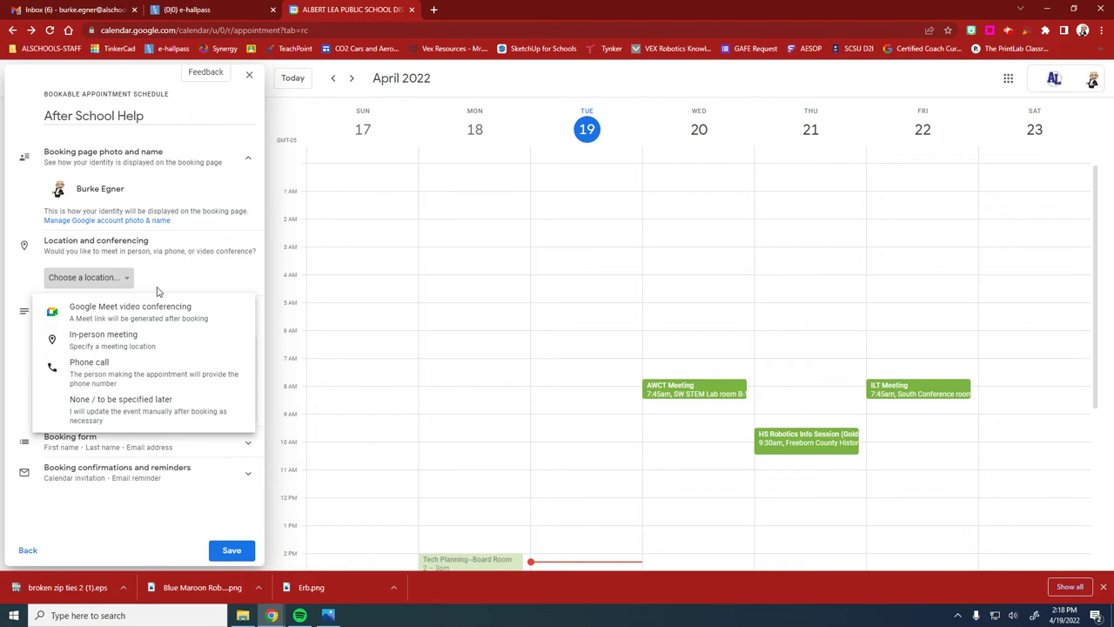
left_click(147, 344)
left_click(140, 315)
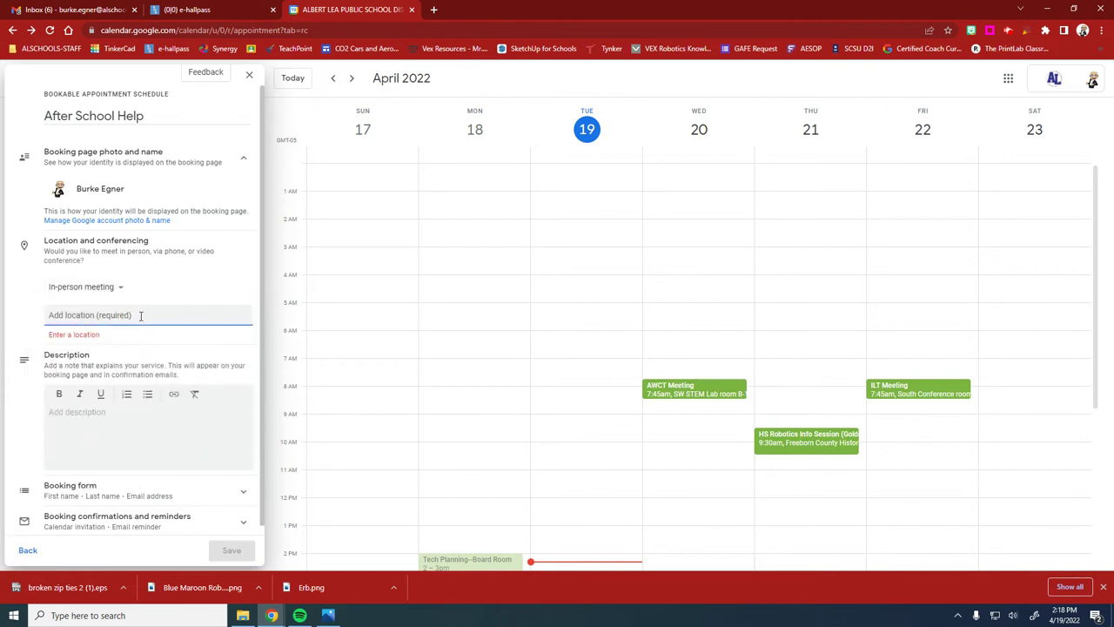
type("B-113")
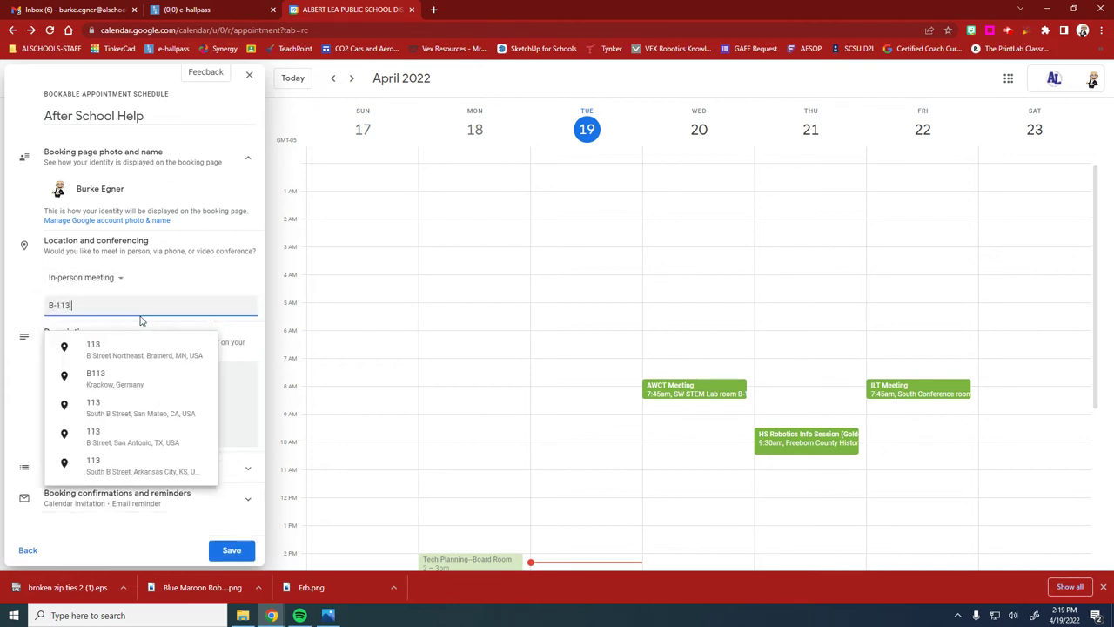
type(" Southw")
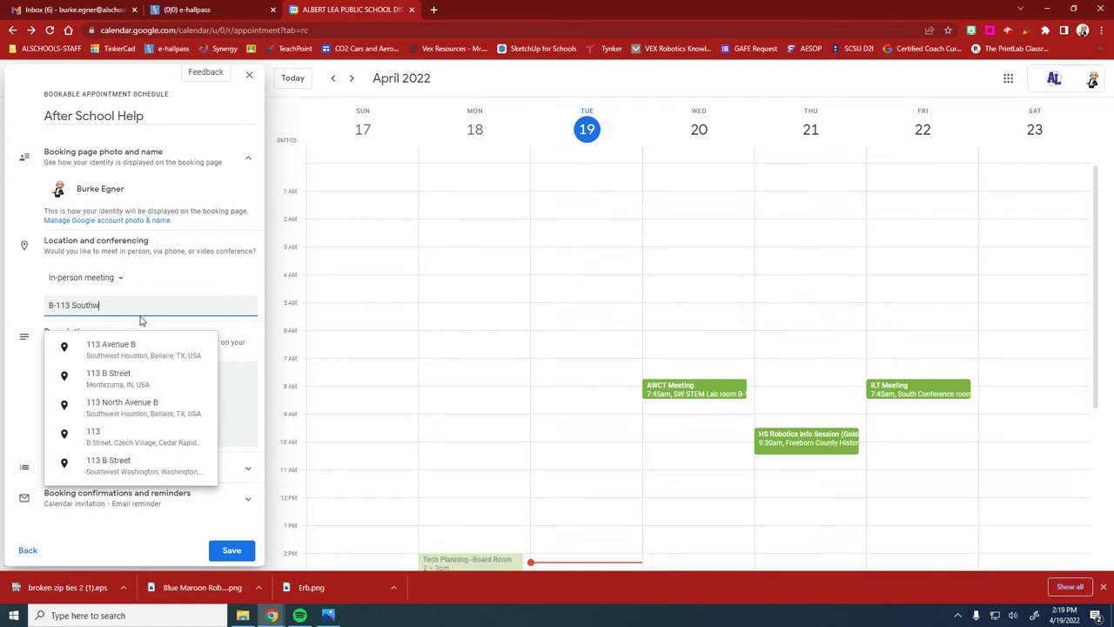
type("est Middle")
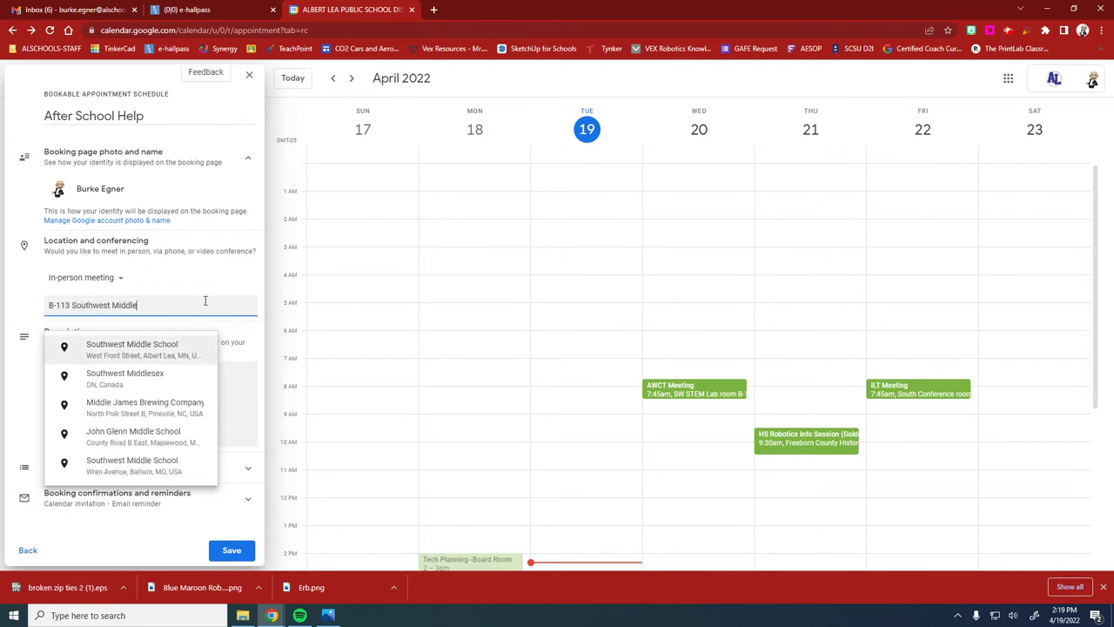
left_click(236, 375)
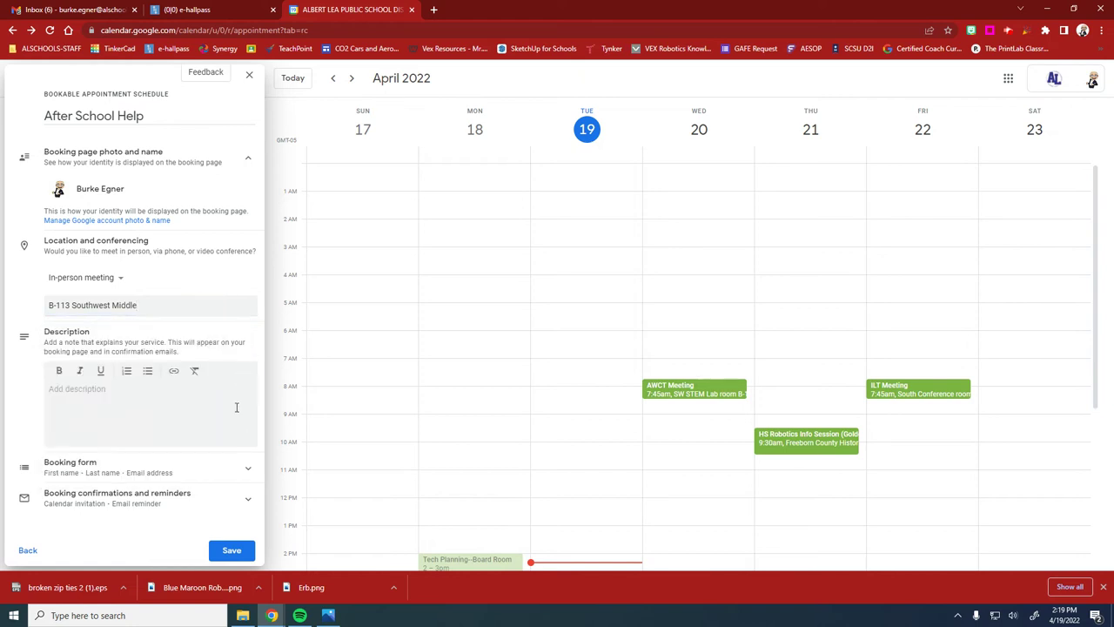
left_click(103, 414)
- Describe the booking as one-on-one help with the teacher, then expand the Booking form fields
type("Get one")
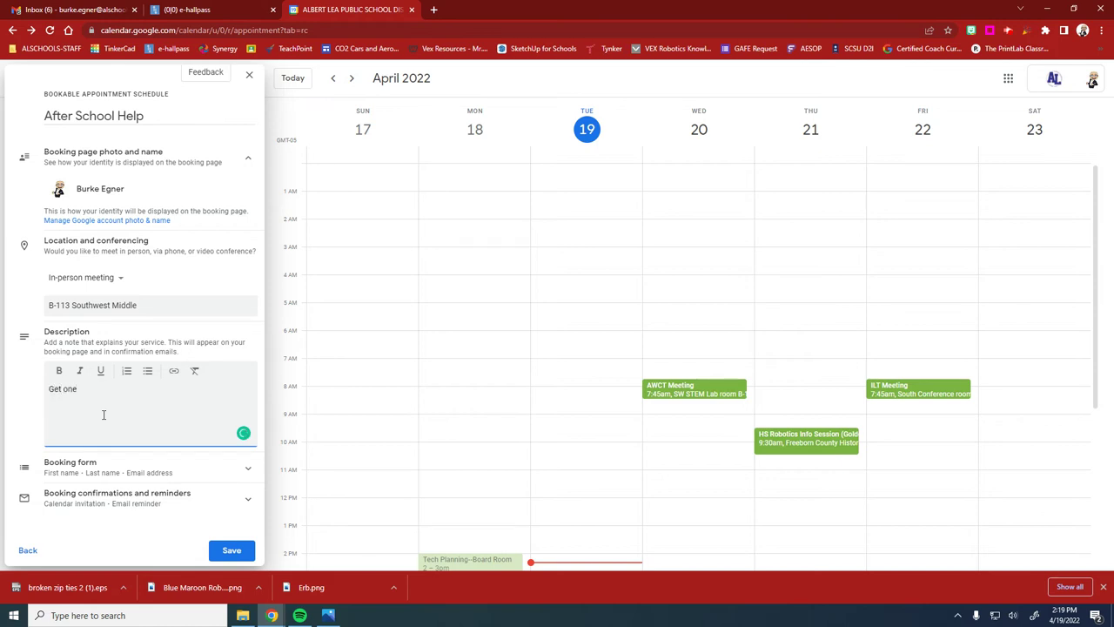
type(" on one help with Mr. Egner")
left_click(101, 473)
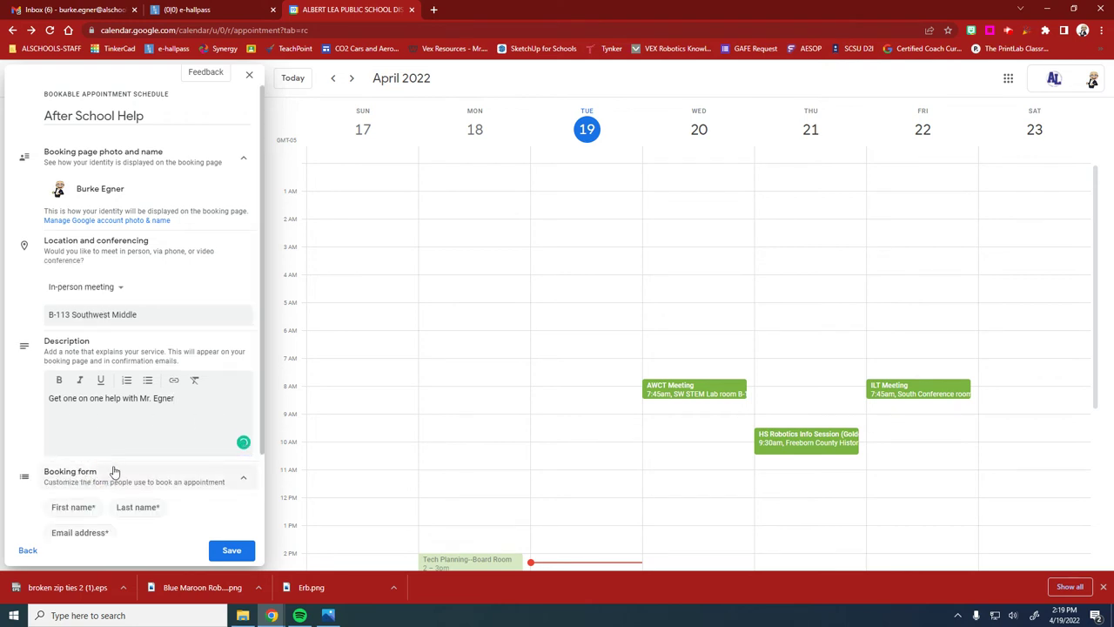
left_click(88, 476)
left_click(124, 472)
scroll(186, 499, "down", 1)
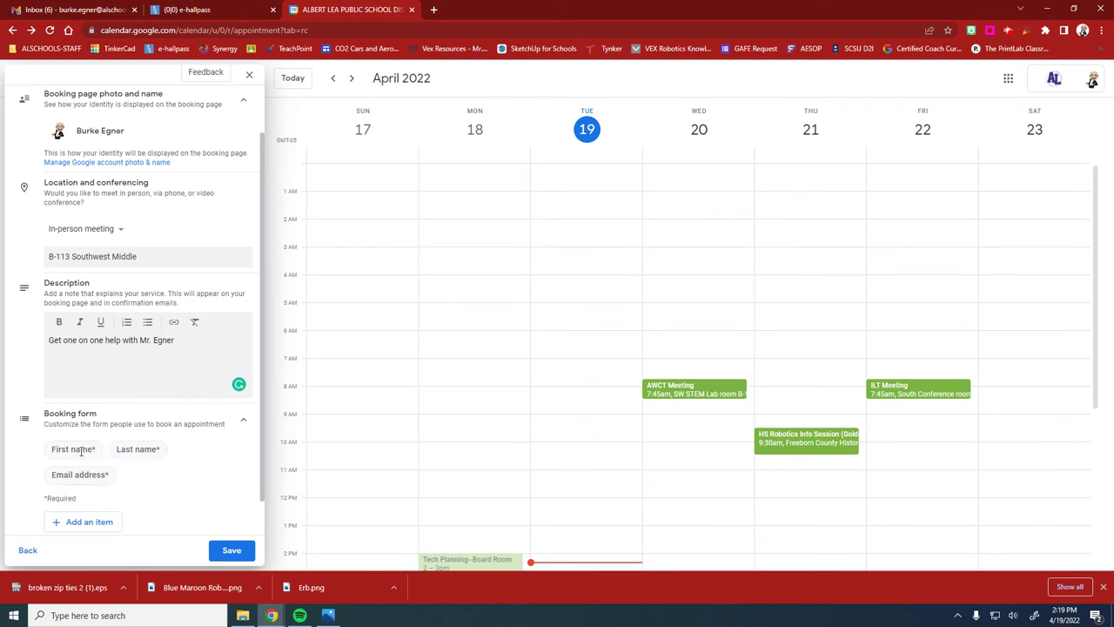
scroll(82, 451, "down", 1)
scroll(83, 451, "down", 1)
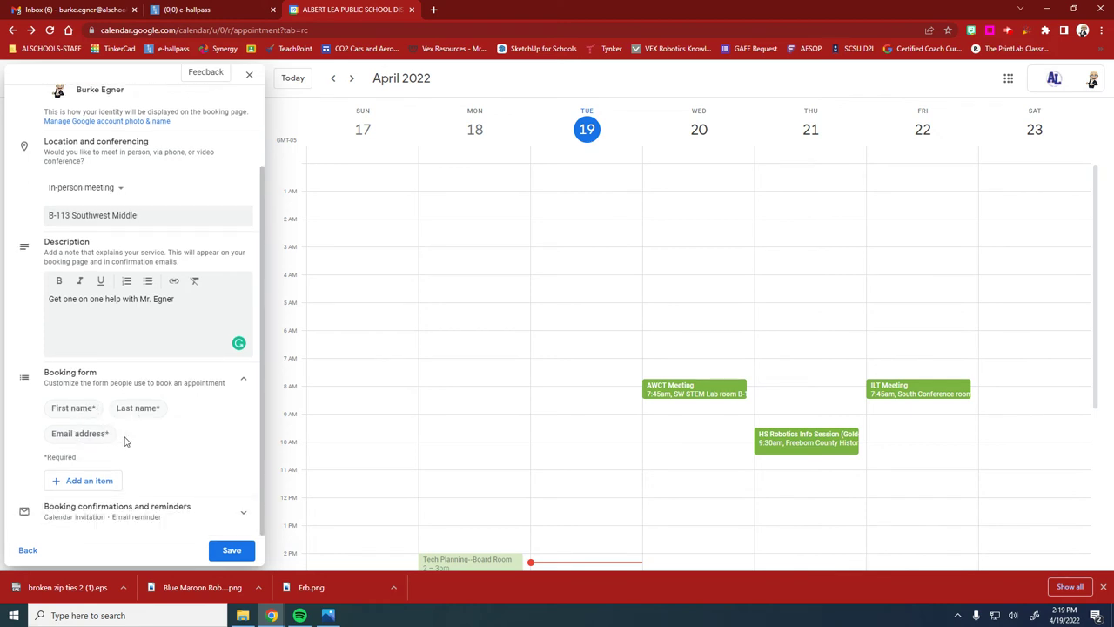
- Add a required custom booking-form item labelled 'Assignment needing help with' instead of phone number
left_click(89, 481)
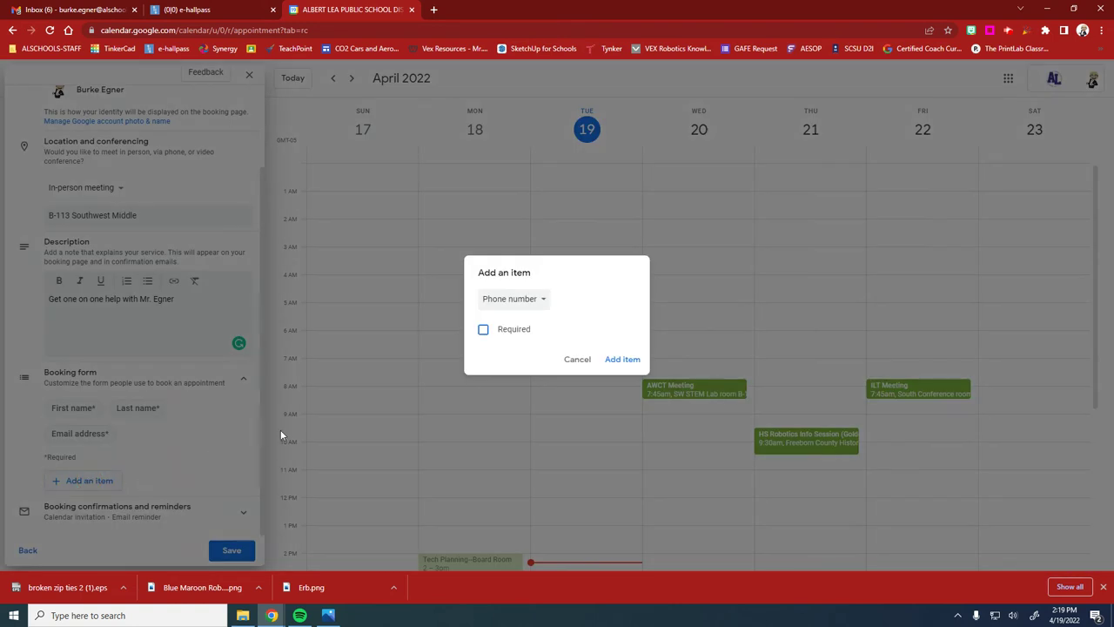
left_click(543, 300)
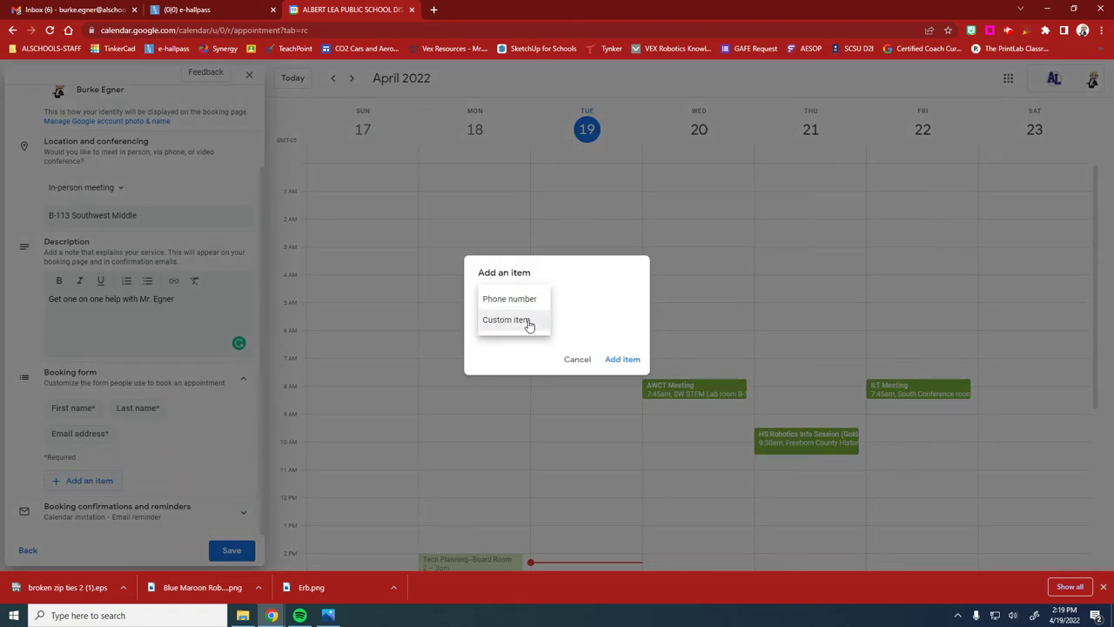
left_click(527, 320)
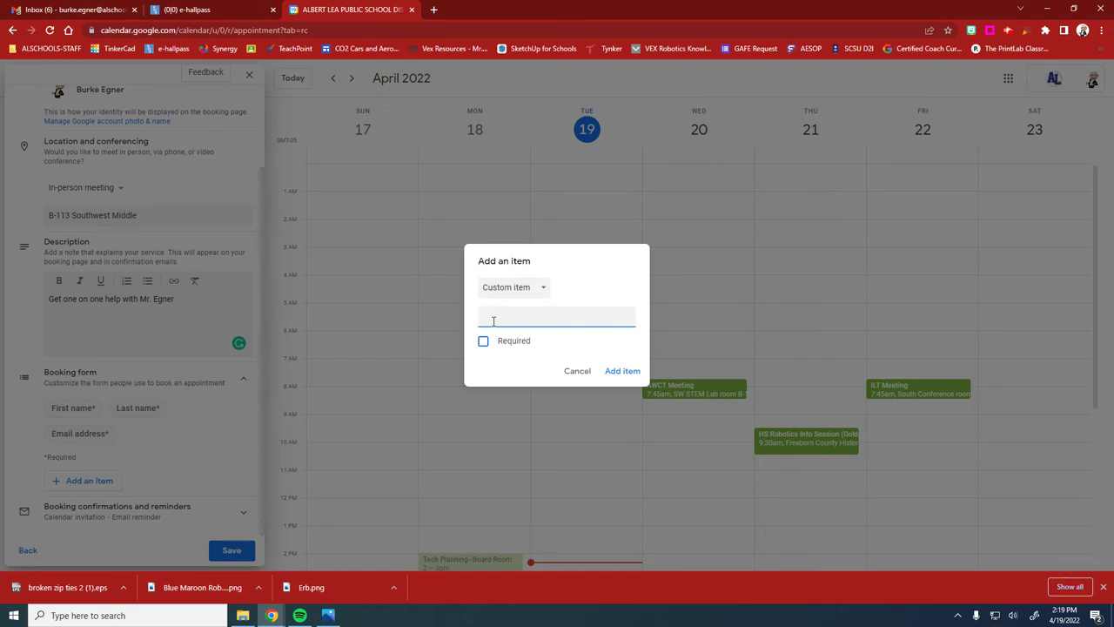
type("Assignment needing help with")
left_click(484, 342)
left_click(620, 371)
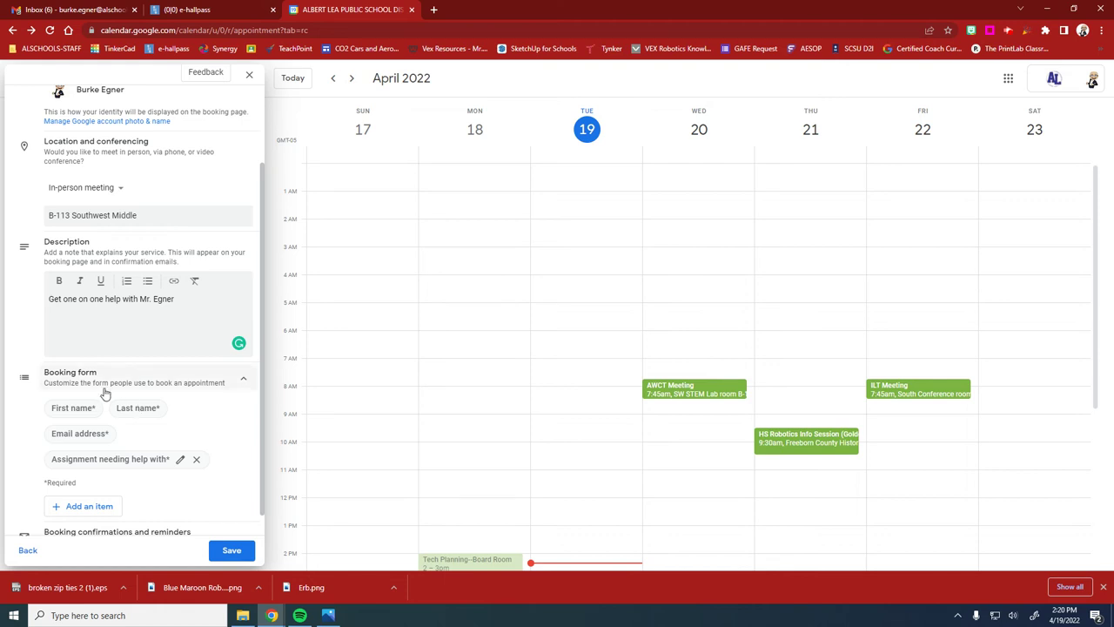
- Expand booking confirmations and reminders to check the 1-day-before email reminder, then collapse photo and name
scroll(79, 458, "down", 1)
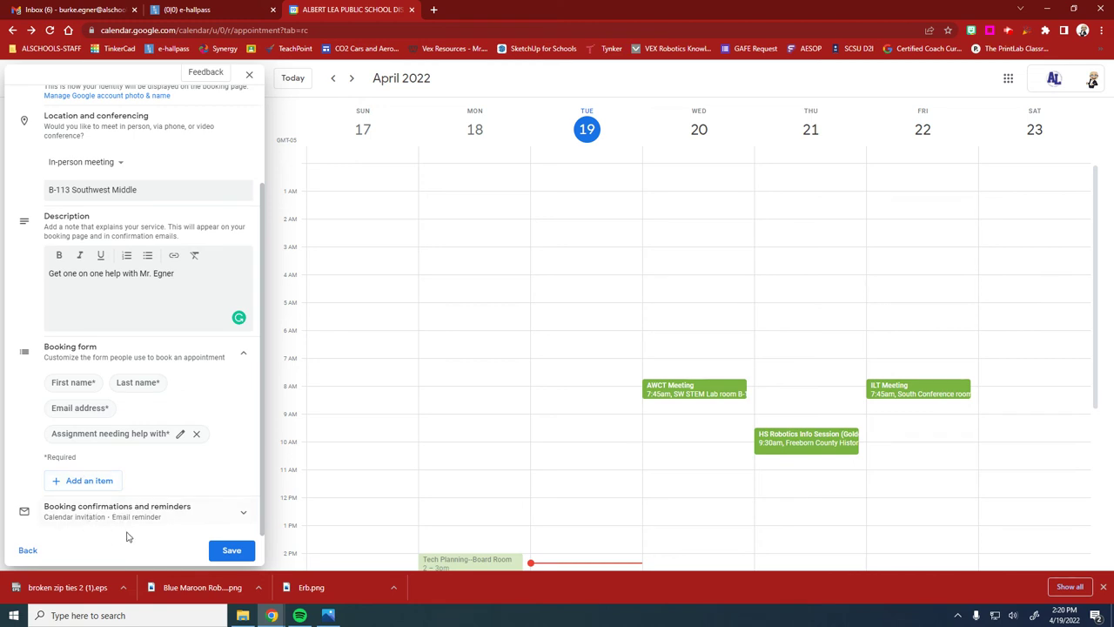
left_click(174, 517)
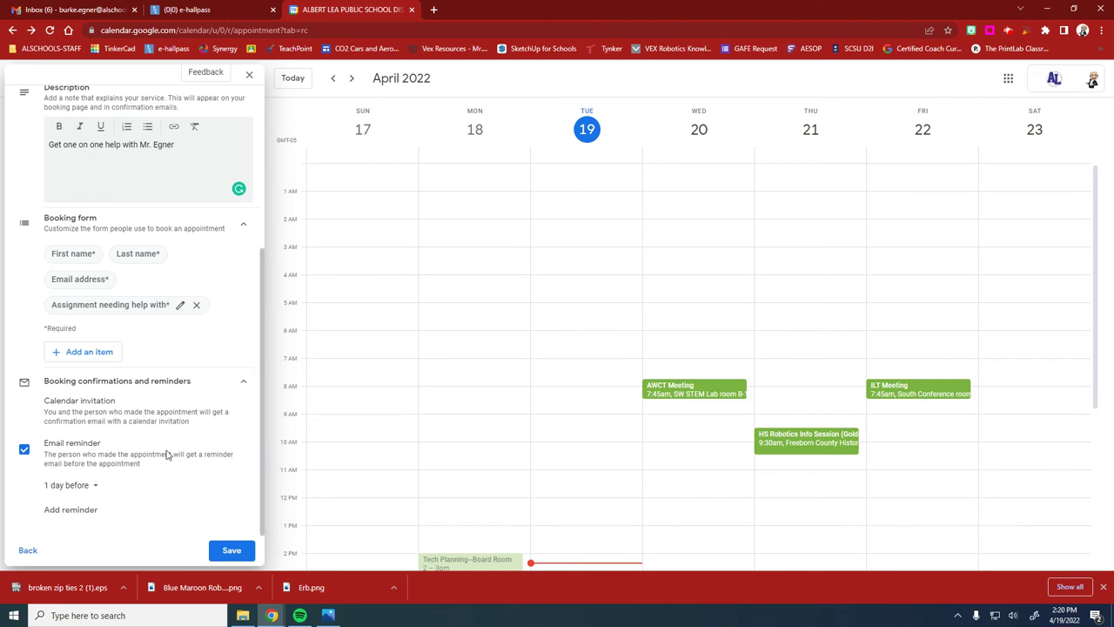
scroll(164, 462, "up", 3)
scroll(169, 423, "down", 3)
scroll(170, 427, "up", 3)
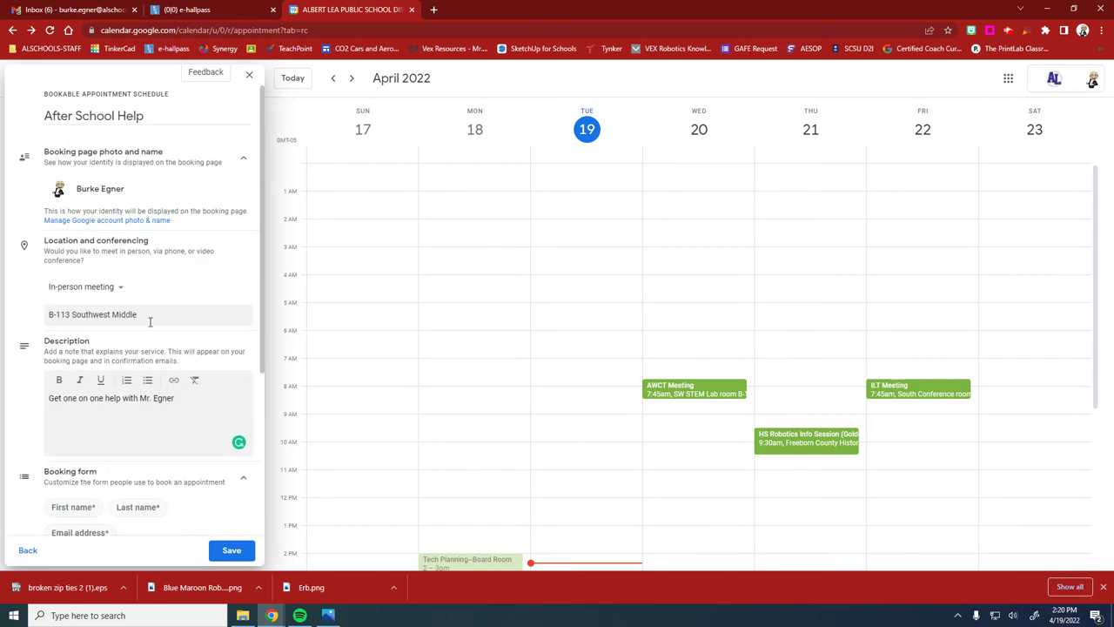
left_click(157, 162)
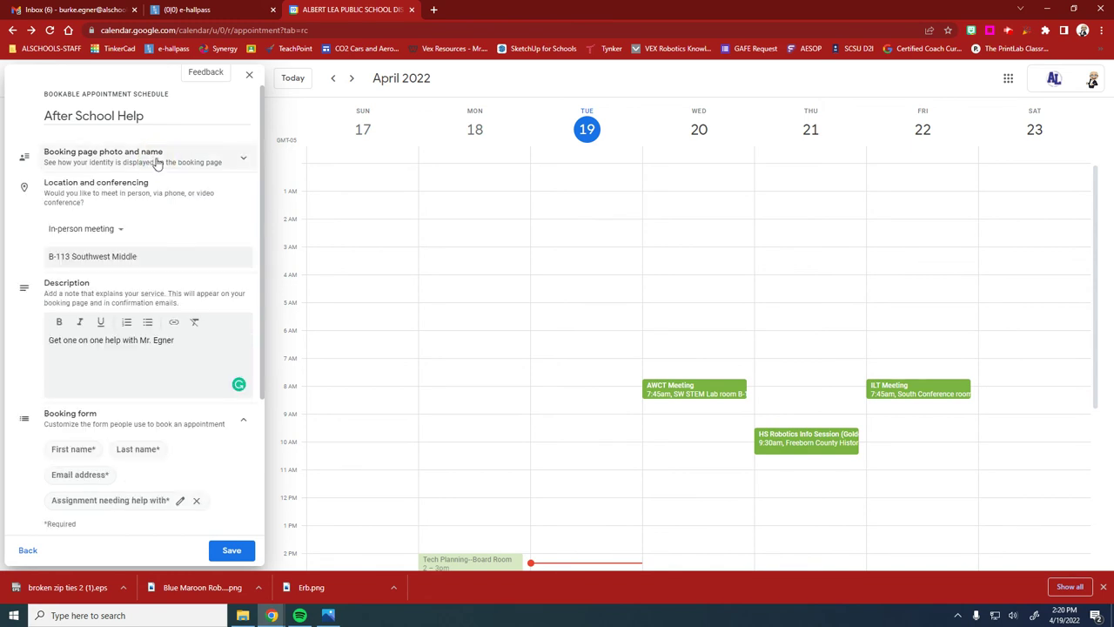
scroll(184, 403, "down", 1)
scroll(184, 403, "down", 2)
- Discard the unsaved booking page and reopen Google Calendar's April 2022 month view in a new tab
key("alt+Left")
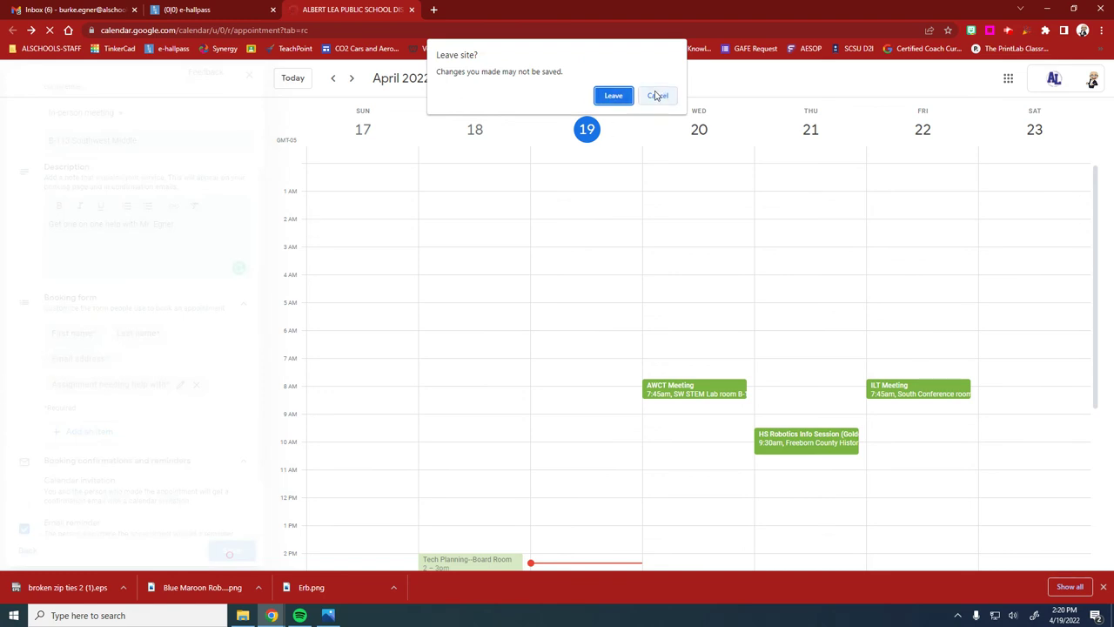
left_click(614, 96)
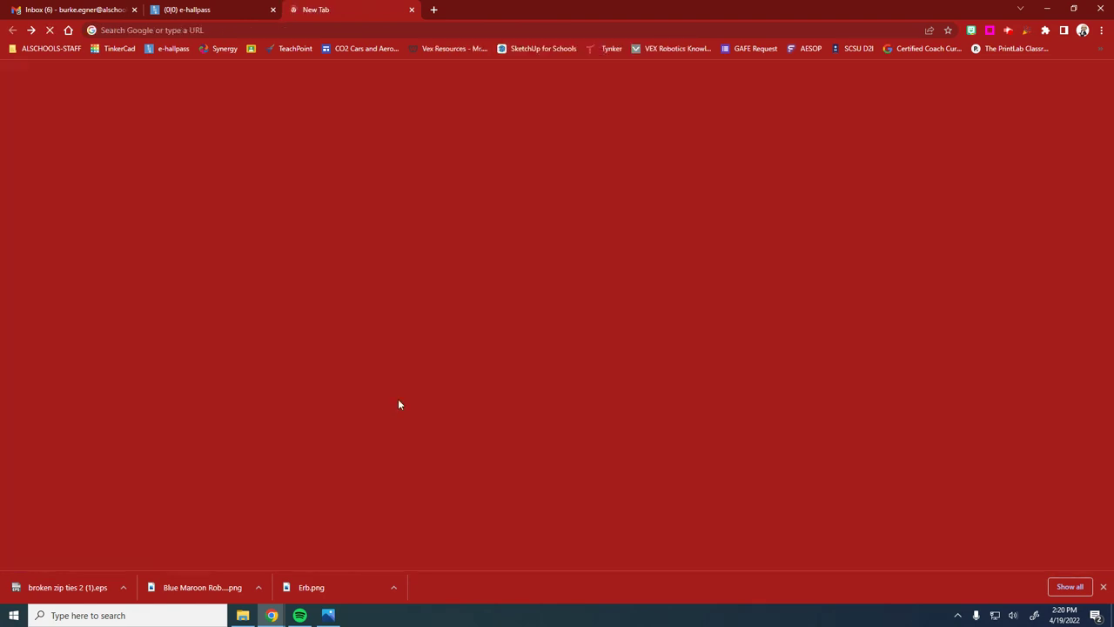
left_click(434, 9)
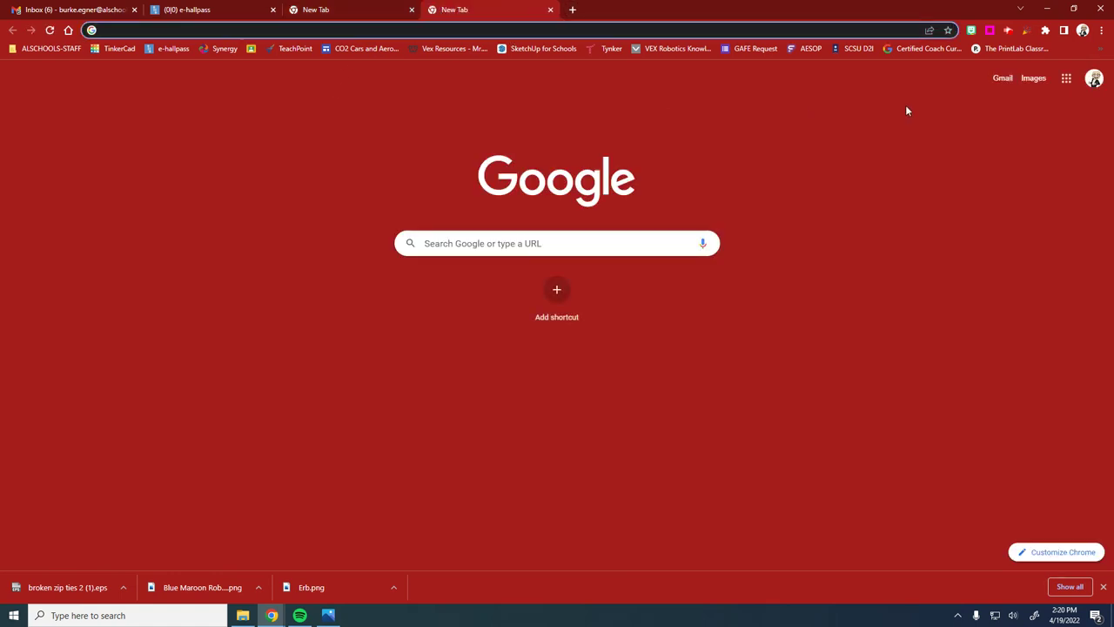
left_click(1065, 77)
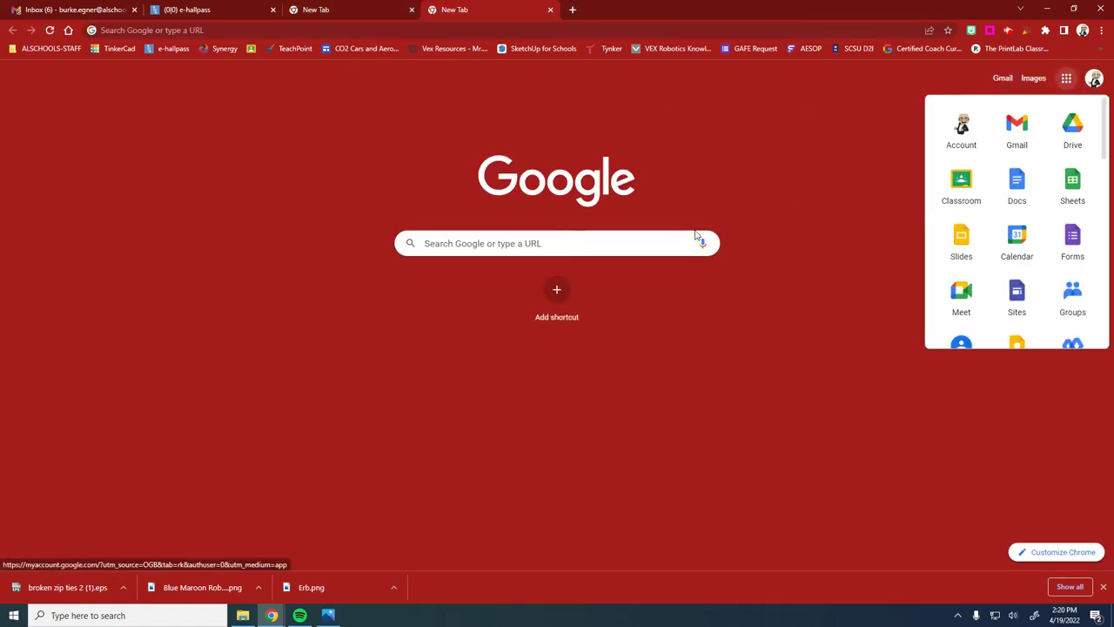
left_click(1003, 248)
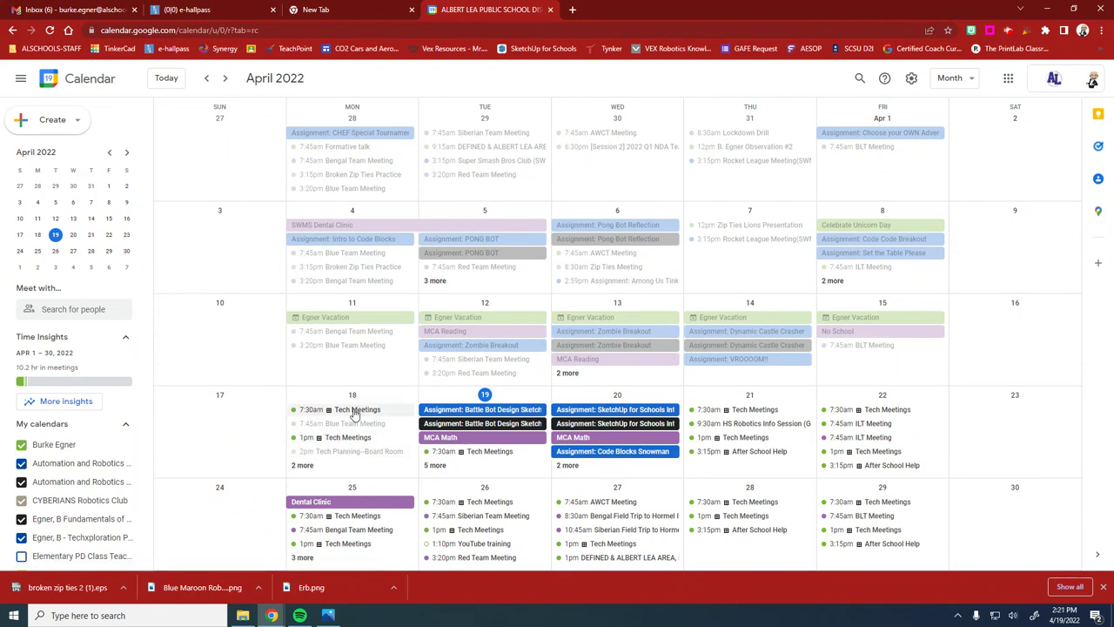
- Open the Tech Meetings appointment schedule's details from the April month view
left_click(354, 411)
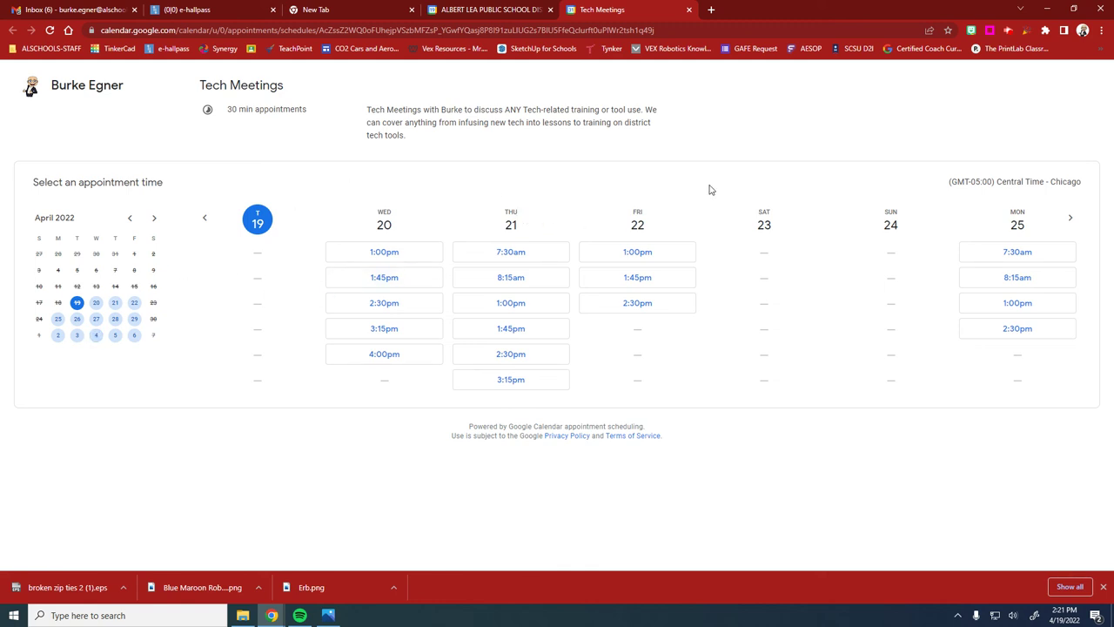
- Open a new browser tab for Gmail, keeping the Tech Meetings booking page open
left_click(716, 14)
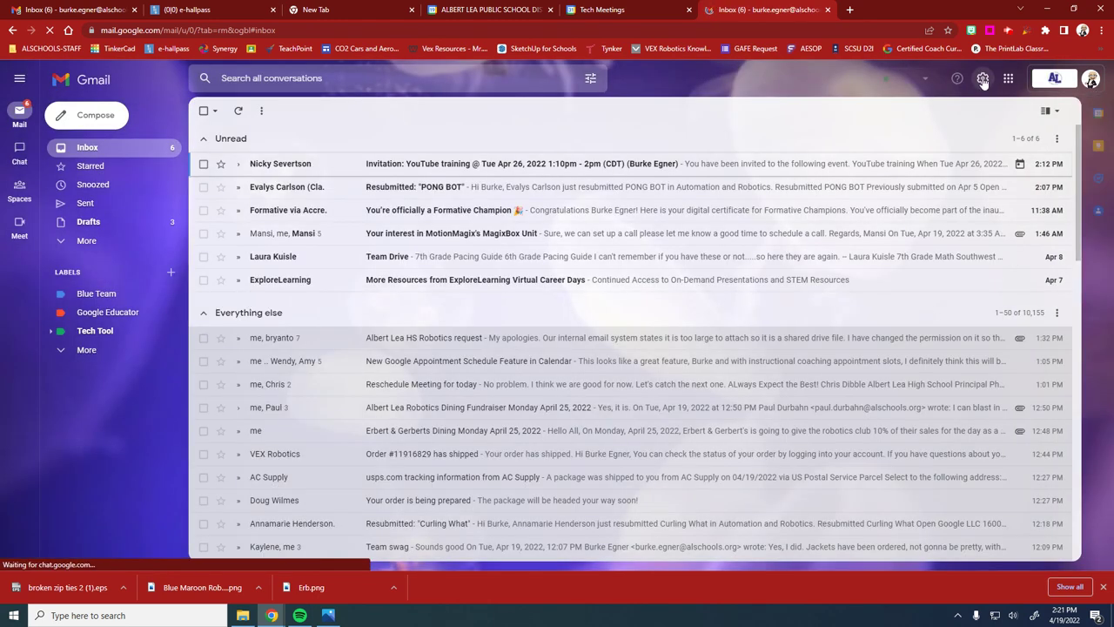
- Open Gmail's settings and scroll the General tab toward the signature with the Book Time with ME link
left_click(982, 78)
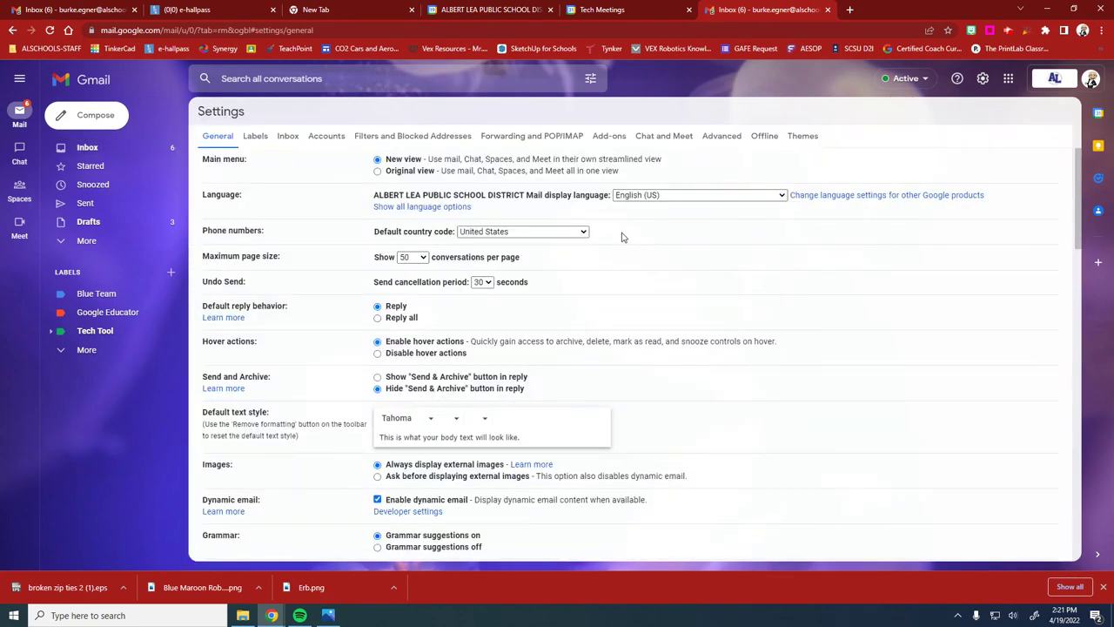
scroll(552, 349, "down", 10)
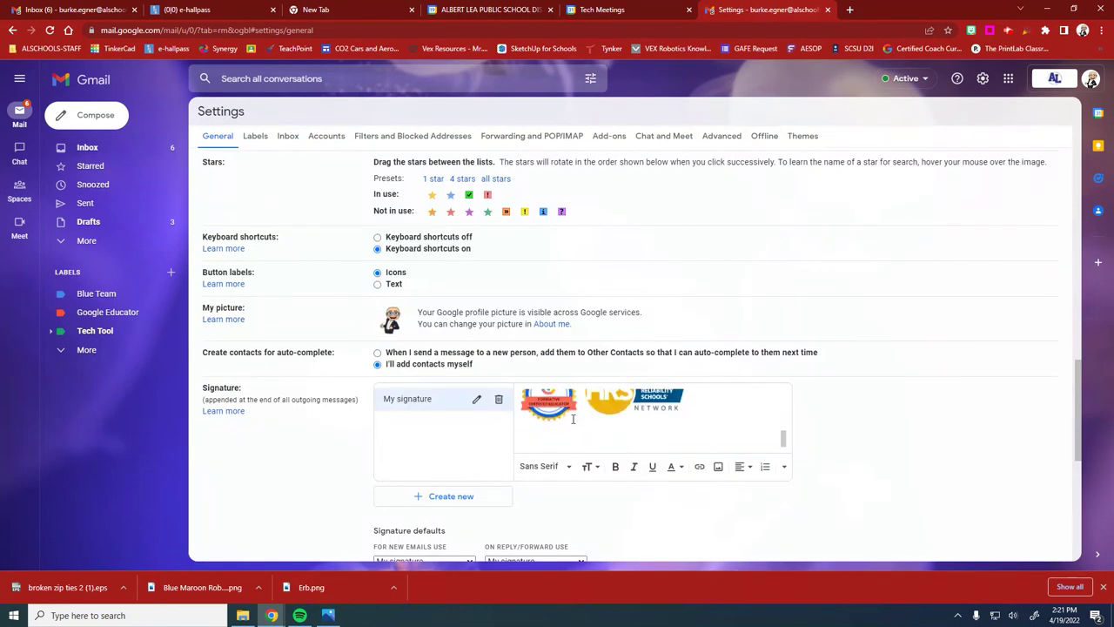